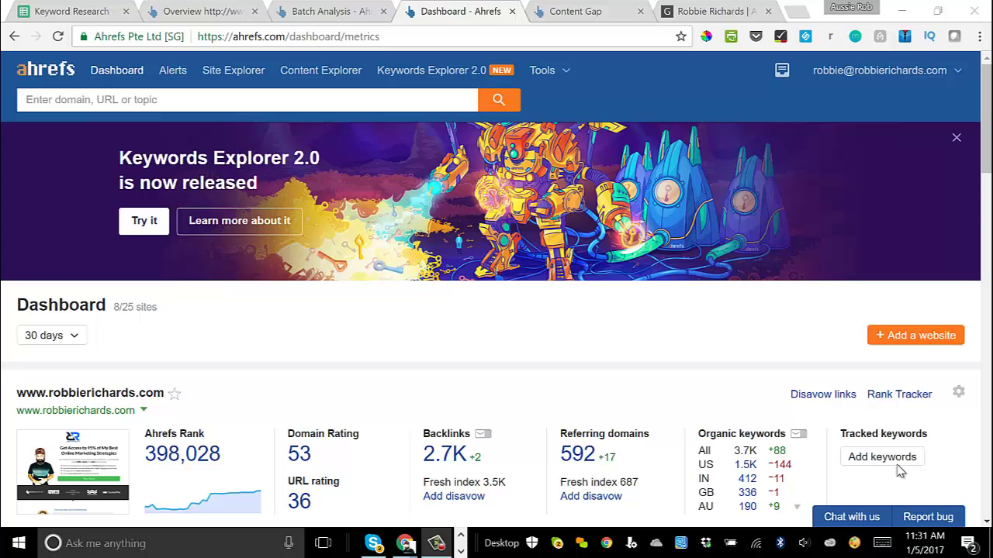
- Copy the tracked site's homepage address and run a Site Explorer analysis on it
{"action": "left_click", "coordinate": [705, 11]}
{"action": "triple_click", "coordinate": [284, 36]}
{"action": "key", "text": "ctrl+c"}
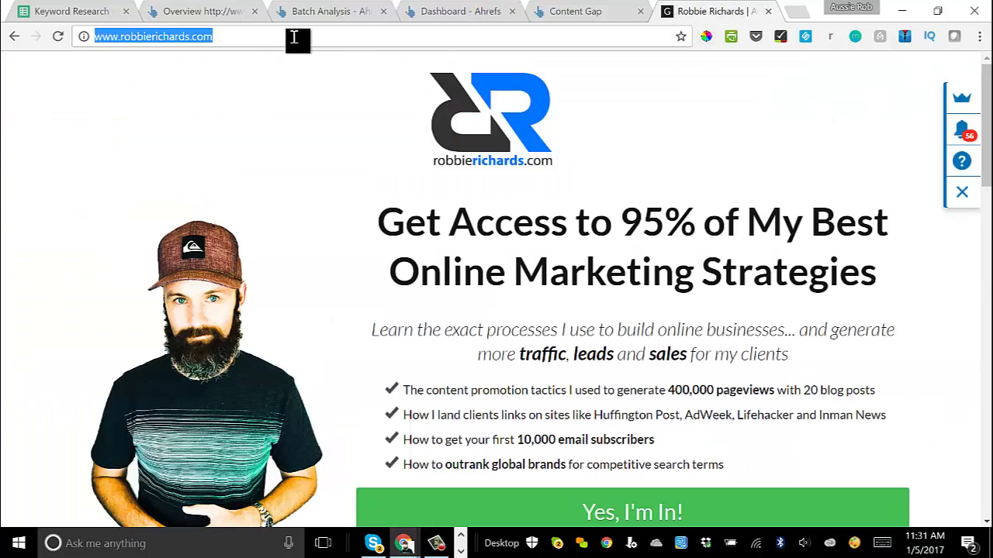
{"action": "left_click", "coordinate": [429, 13]}
{"action": "left_click", "coordinate": [238, 72]}
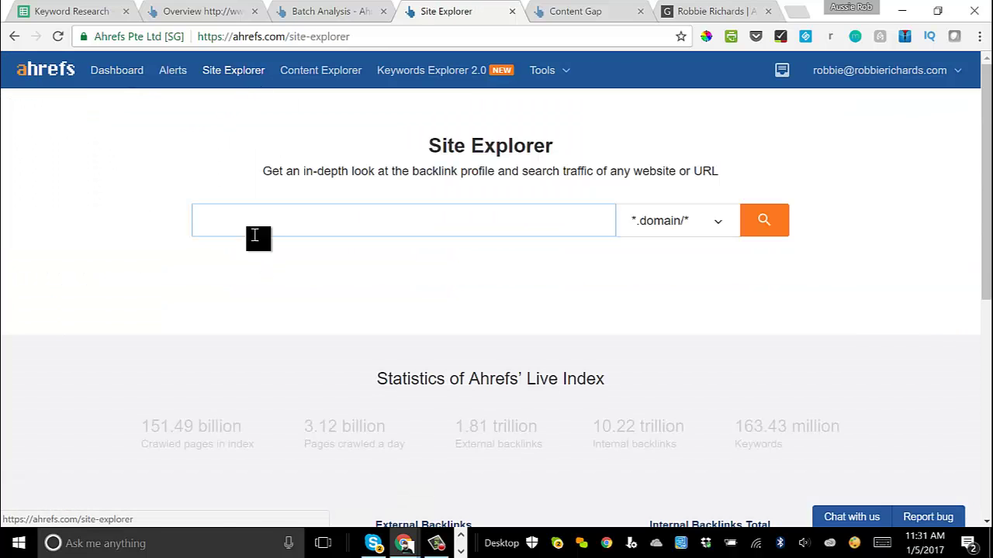
{"action": "left_click", "coordinate": [255, 221]}
{"action": "key", "text": "ctrl+v"}
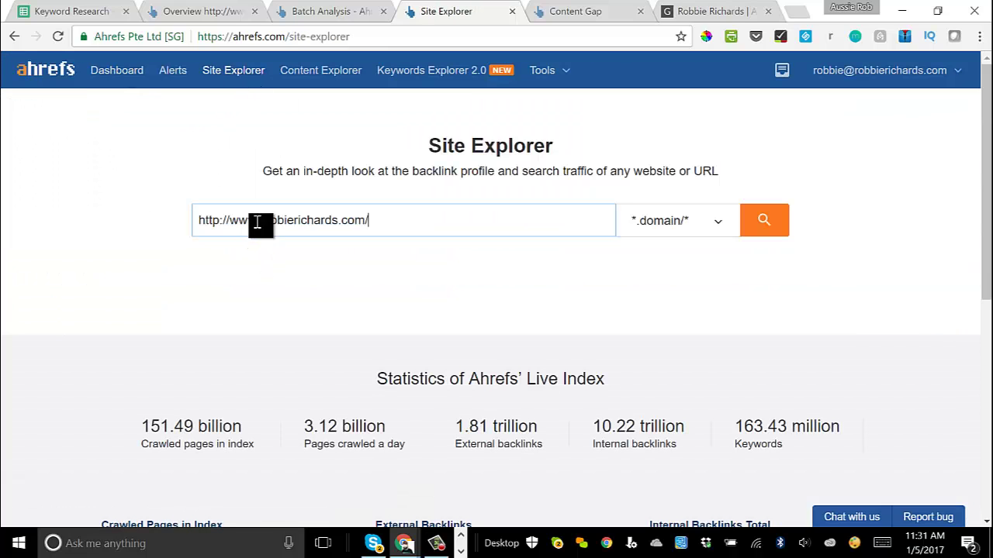
{"action": "left_click", "coordinate": [763, 222]}
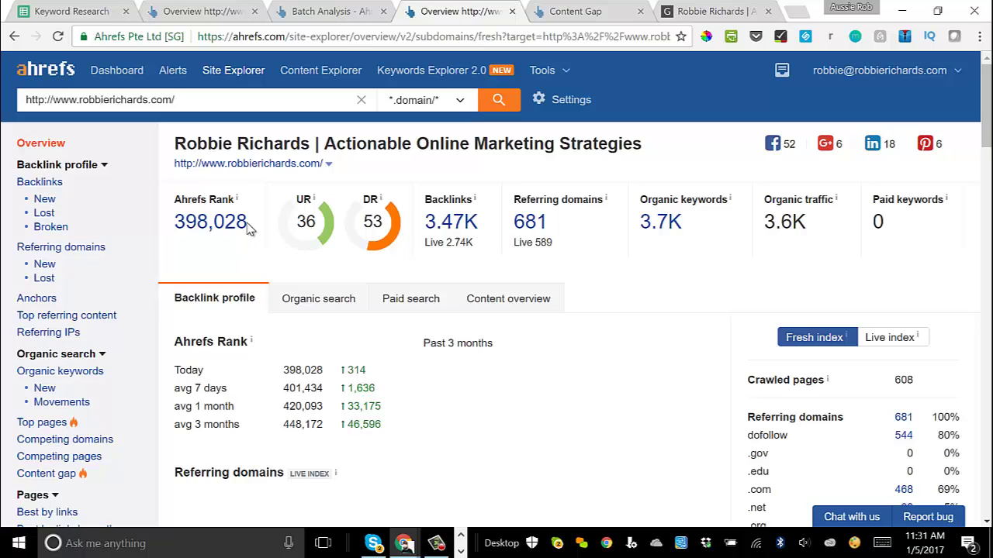
- Review the Competing domains report, led by kissmetrics.com, moz.com and hubspot.com
{"action": "scroll", "coordinate": [88, 211], "scroll_direction": "down", "scroll_amount": 1}
{"action": "left_click", "coordinate": [56, 362]}
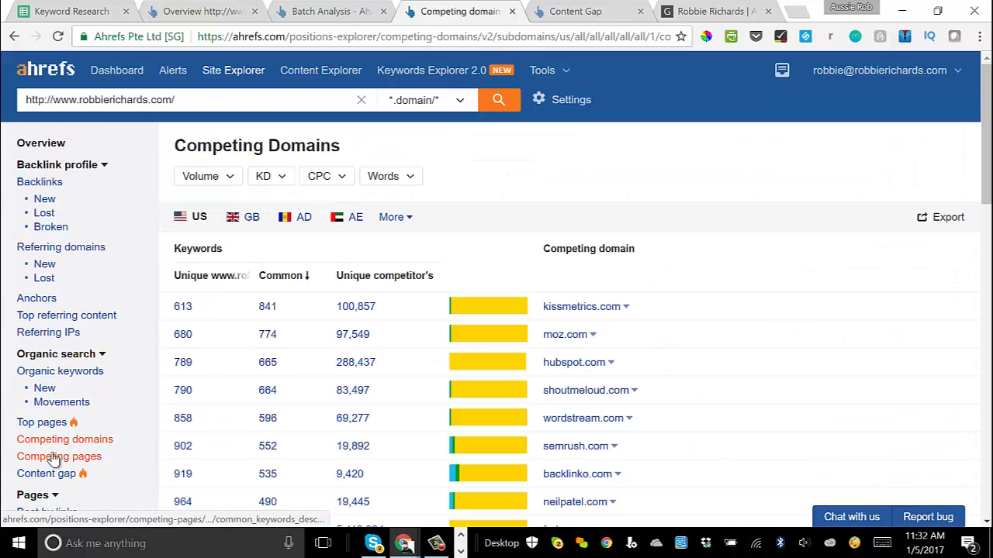
{"action": "scroll", "coordinate": [448, 182], "scroll_direction": "down", "scroll_amount": 1}
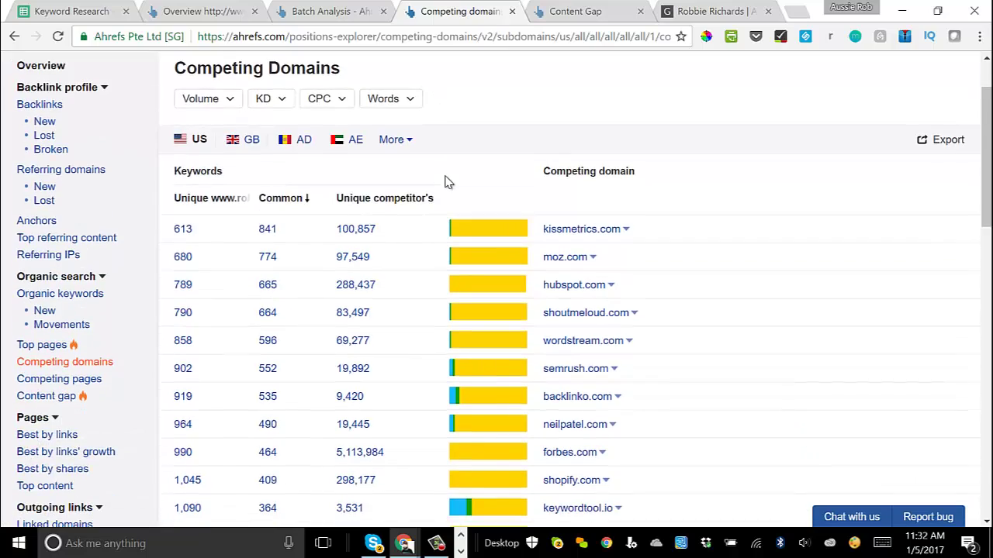
{"action": "scroll", "coordinate": [447, 182], "scroll_direction": "down", "scroll_amount": 3}
{"action": "scroll", "coordinate": [446, 179], "scroll_direction": "up", "scroll_amount": 2}
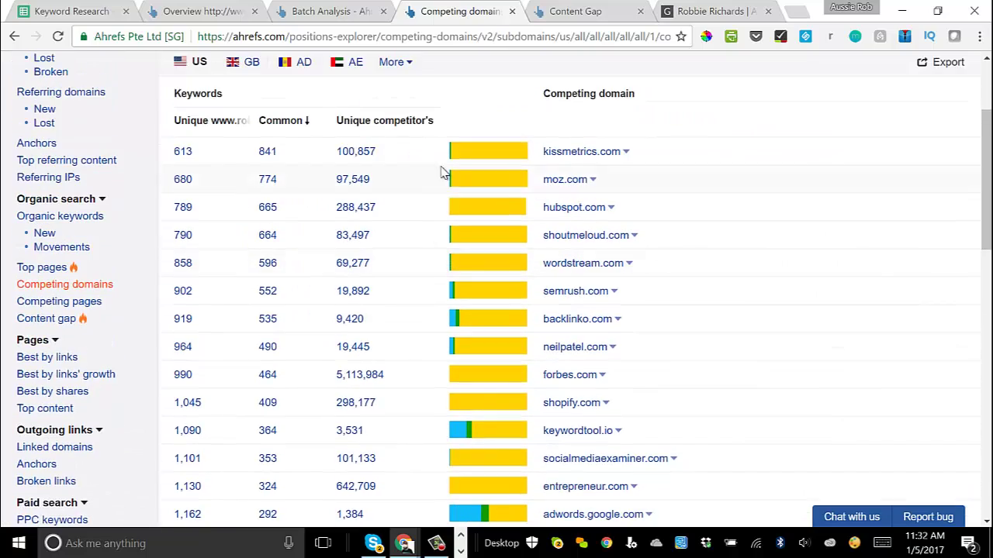
{"action": "scroll", "coordinate": [391, 124], "scroll_direction": "up", "scroll_amount": 1}
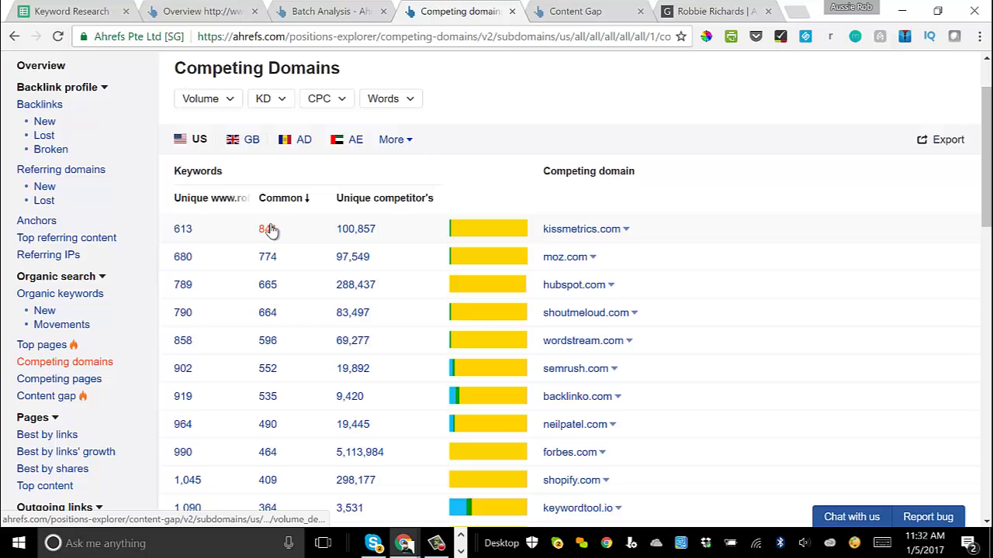
{"action": "scroll", "coordinate": [355, 178], "scroll_direction": "up", "scroll_amount": 1}
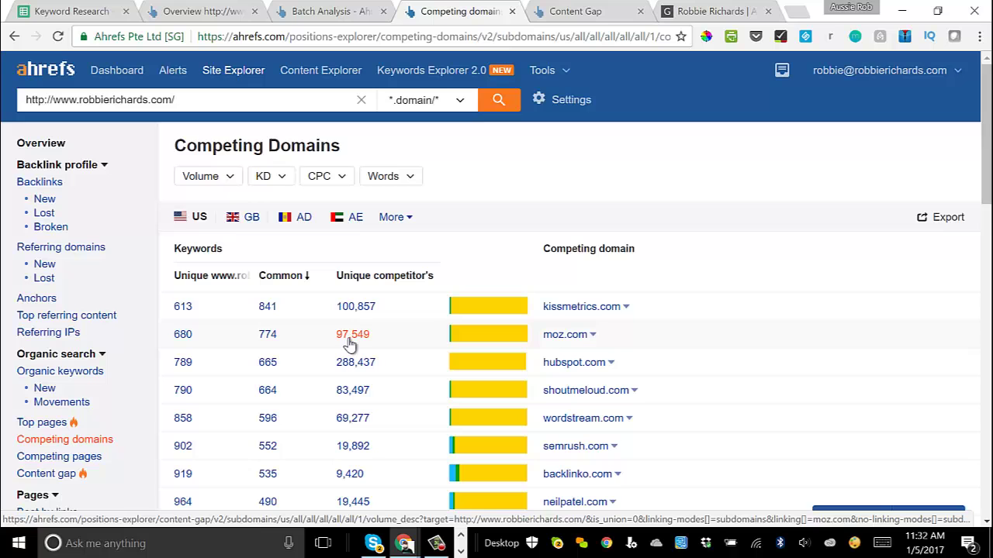
{"action": "scroll", "coordinate": [535, 221], "scroll_direction": "down", "scroll_amount": 1}
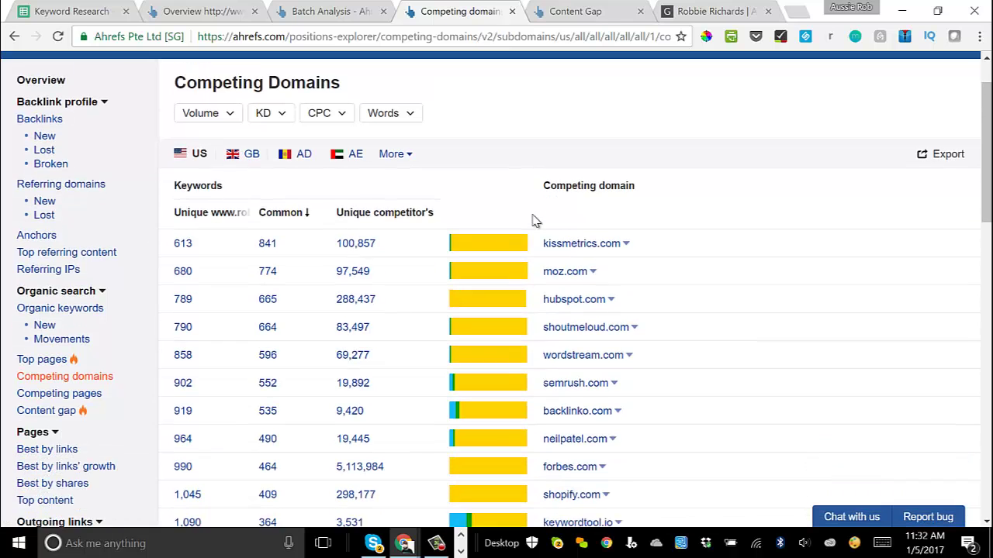
{"action": "scroll", "coordinate": [584, 390], "scroll_direction": "down", "scroll_amount": 1}
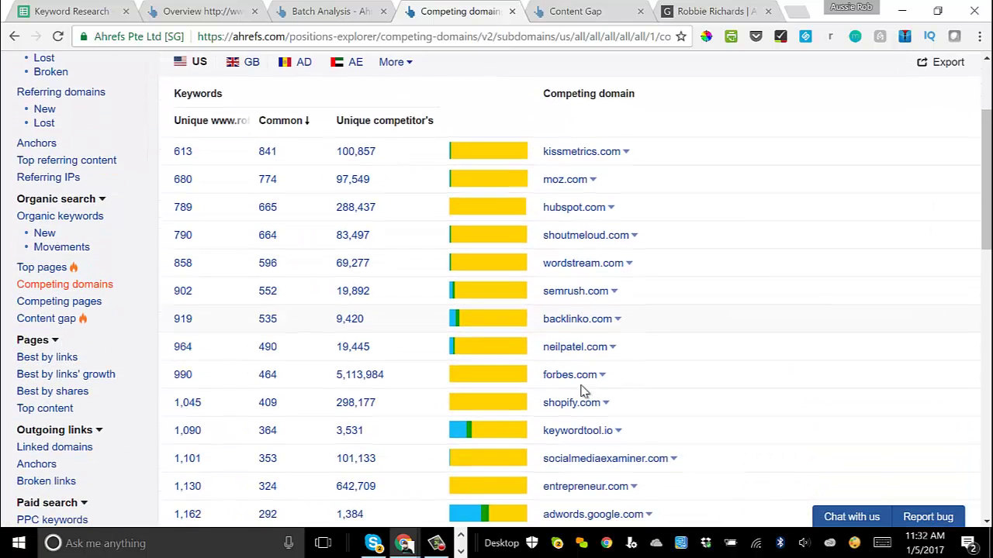
{"action": "scroll", "coordinate": [583, 388], "scroll_direction": "up", "scroll_amount": 2}
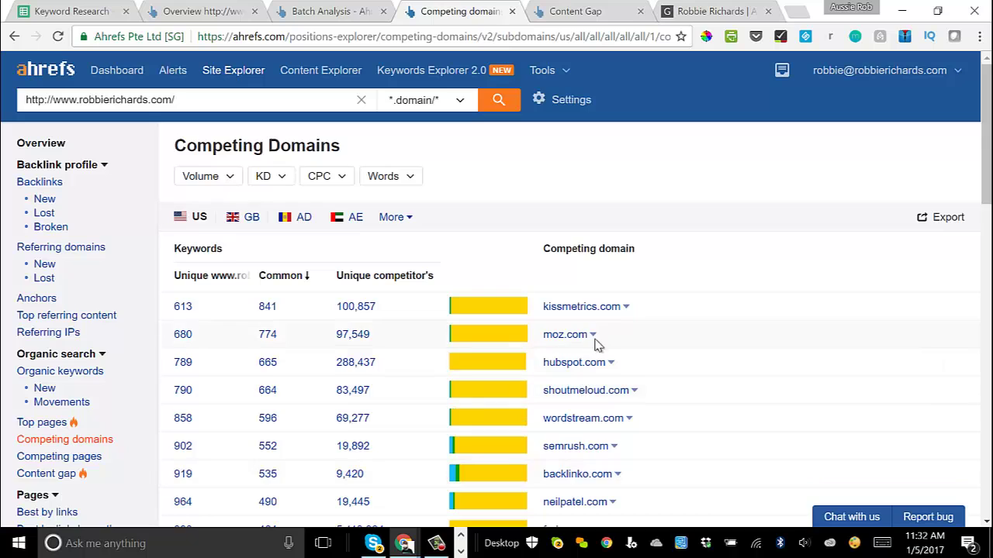
{"action": "left_click", "coordinate": [626, 307]}
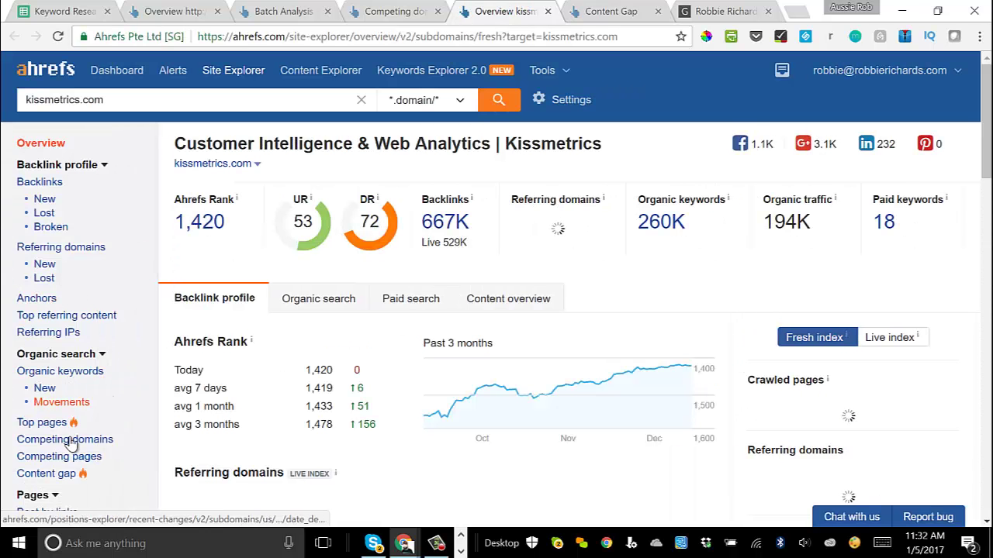
{"action": "left_click", "coordinate": [68, 440]}
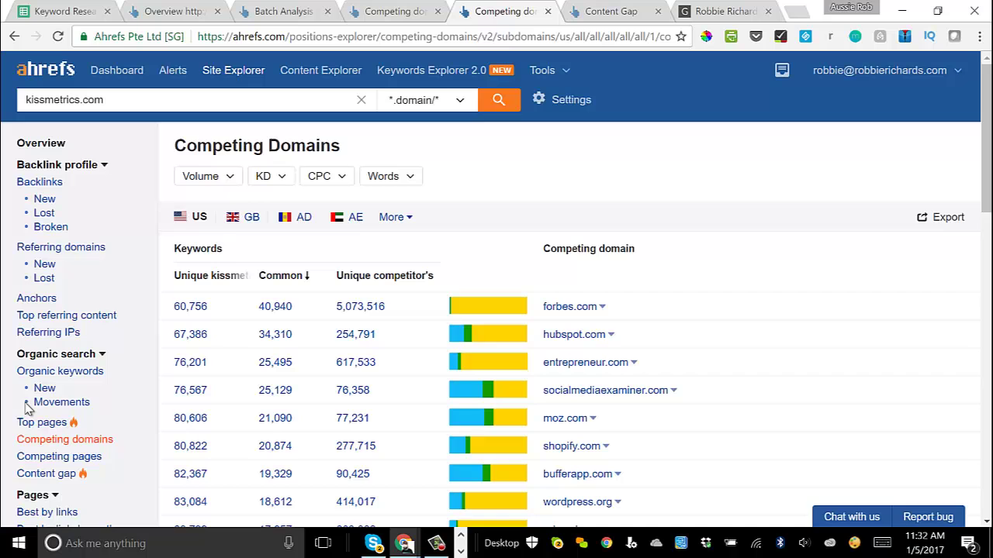
{"action": "scroll", "coordinate": [601, 326], "scroll_direction": "down", "scroll_amount": 2}
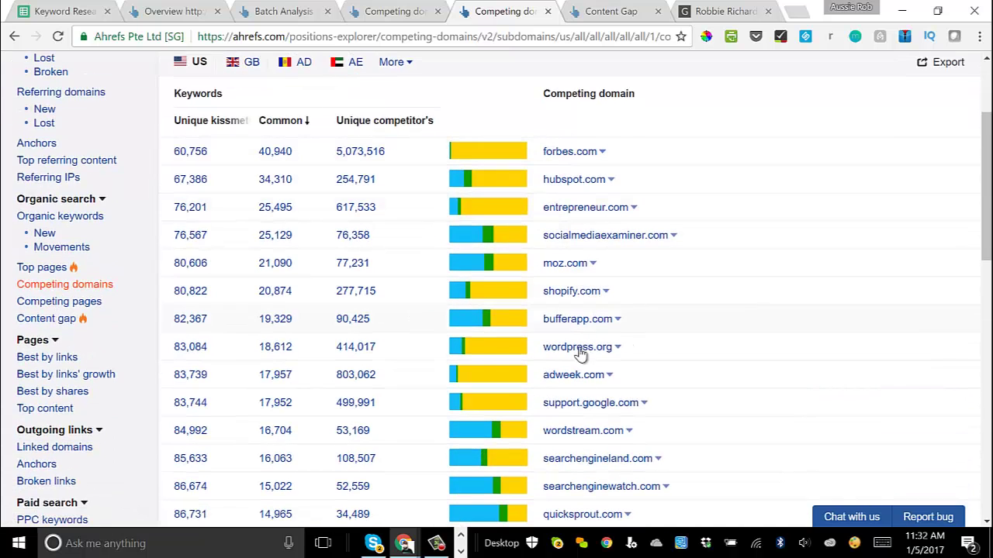
{"action": "left_click", "coordinate": [412, 8]}
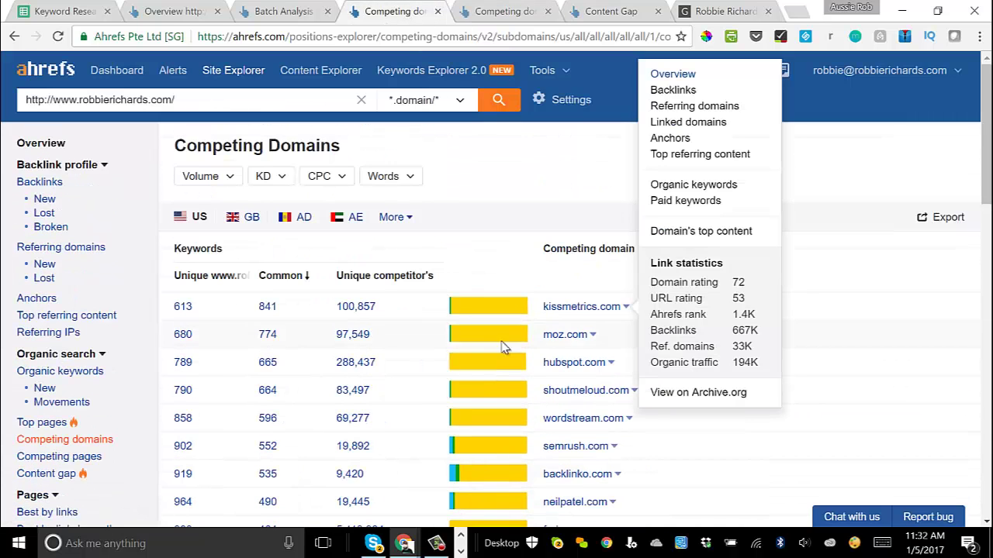
{"action": "left_click", "coordinate": [579, 171]}
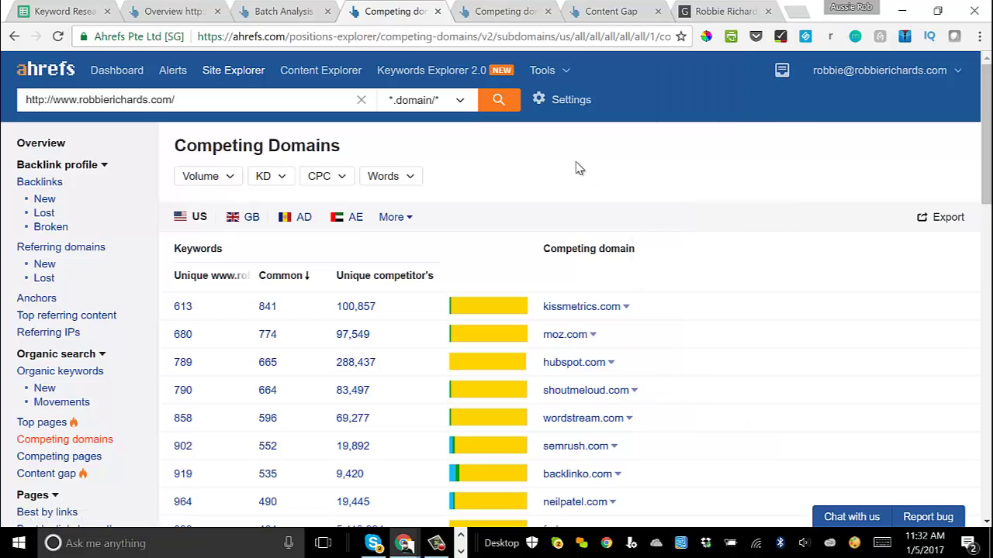
{"action": "left_click", "coordinate": [509, 17]}
{"action": "left_click", "coordinate": [547, 11]}
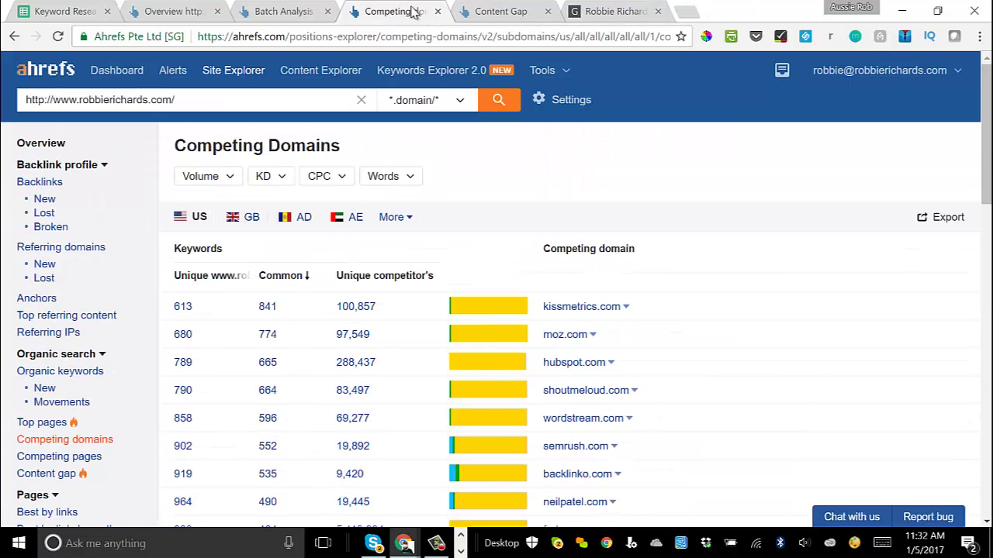
{"action": "scroll", "coordinate": [511, 264], "scroll_direction": "down", "scroll_amount": 1}
{"action": "scroll", "coordinate": [511, 264], "scroll_direction": "down", "scroll_amount": 1}
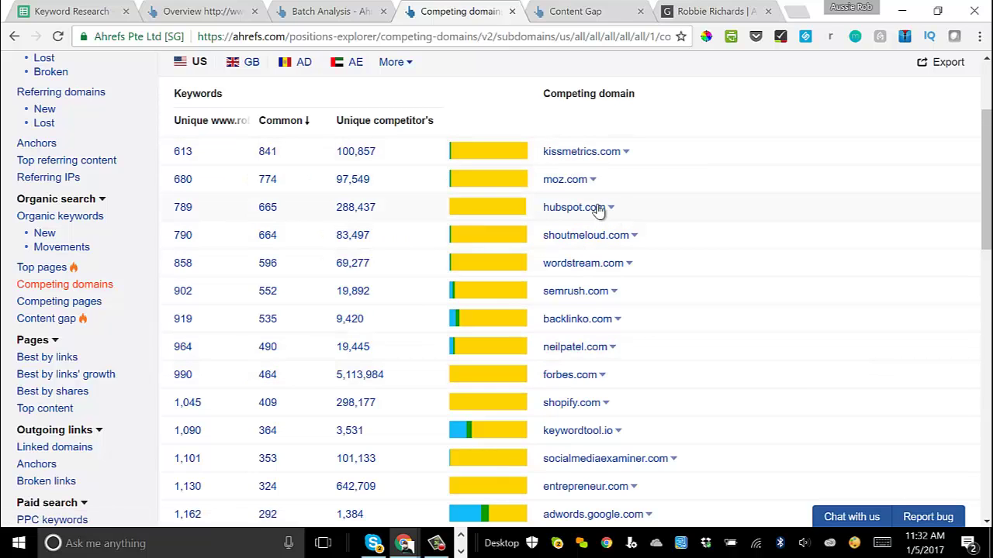
{"action": "left_click", "coordinate": [109, 8]}
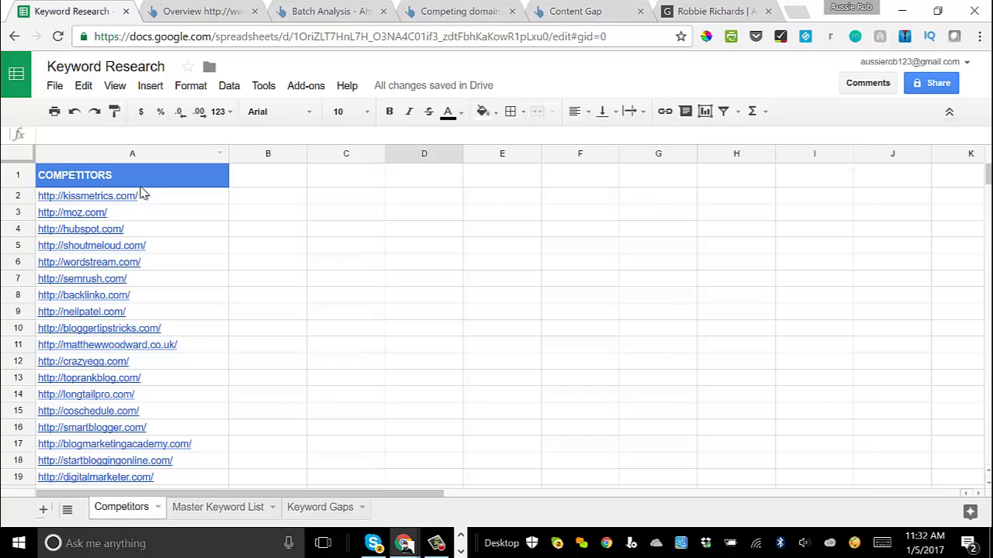
{"action": "left_click", "coordinate": [246, 214]}
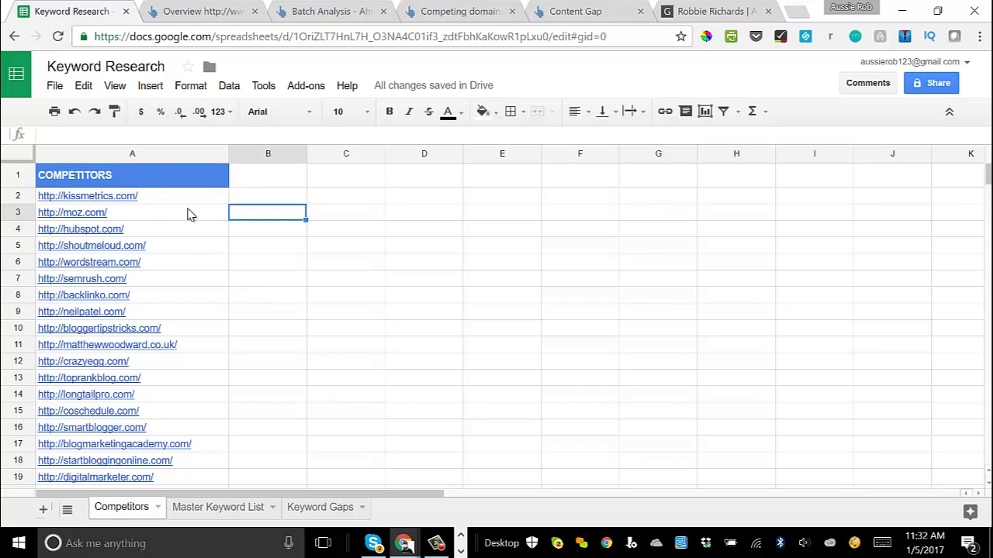
{"action": "scroll", "coordinate": [177, 288], "scroll_direction": "down", "scroll_amount": 10}
{"action": "scroll", "coordinate": [176, 288], "scroll_direction": "down", "scroll_amount": 4}
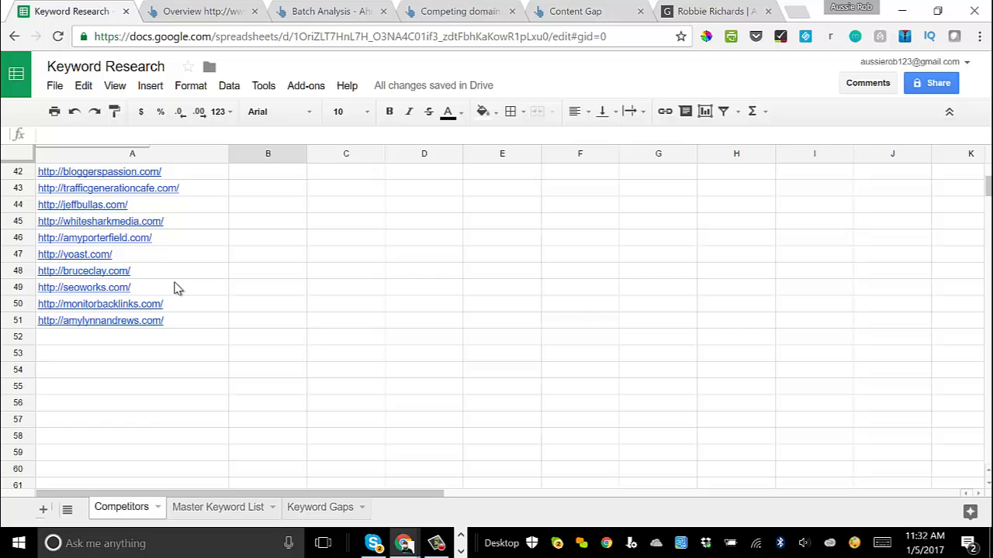
{"action": "scroll", "coordinate": [175, 288], "scroll_direction": "up", "scroll_amount": 4}
{"action": "scroll", "coordinate": [175, 288], "scroll_direction": "down", "scroll_amount": 2}
{"action": "mouse_move", "coordinate": [175, 289]}
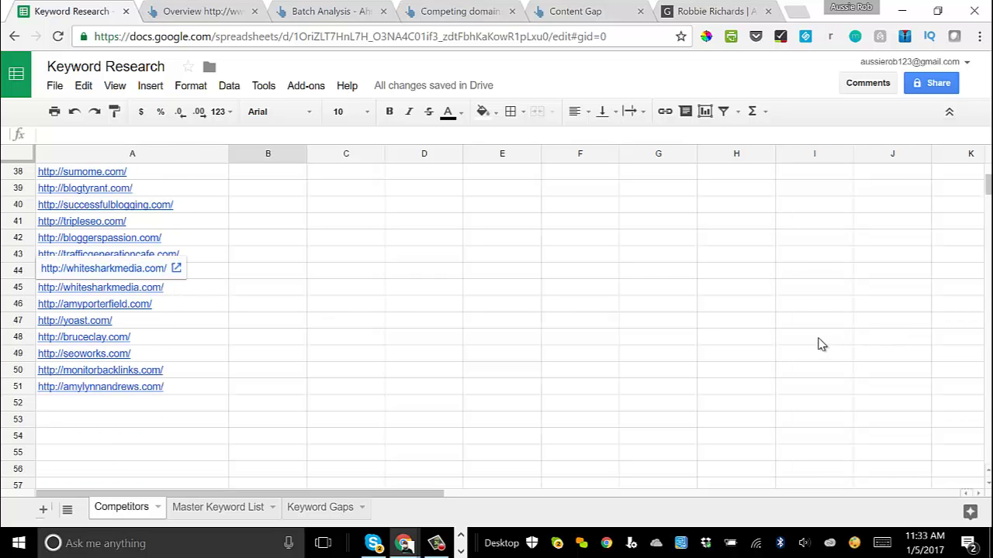
{"action": "scroll", "coordinate": [298, 275], "scroll_direction": "up", "scroll_amount": 12}
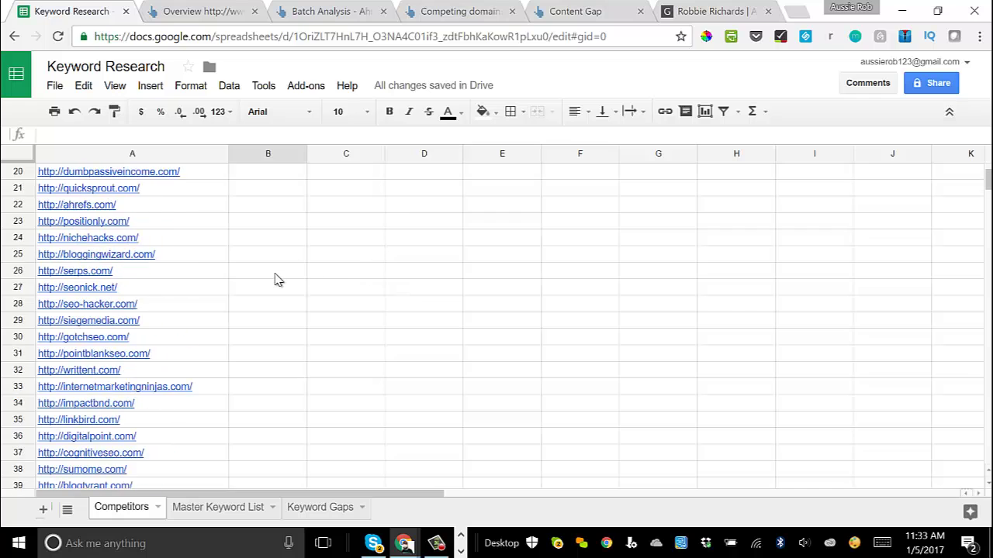
{"action": "key", "text": "Down"}
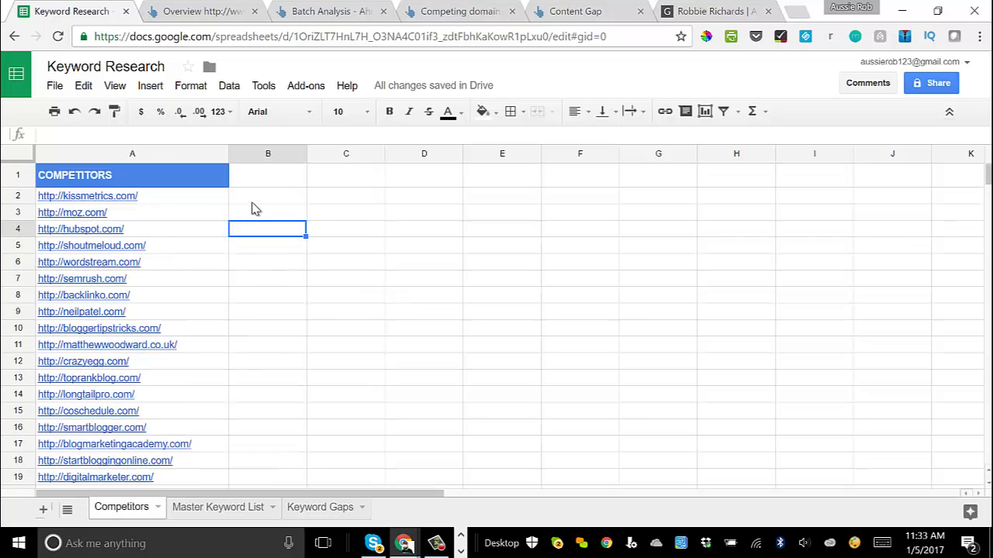
{"action": "key", "text": "Up"}
{"action": "key", "text": "Up"}
{"action": "key", "text": "Down"}
{"action": "key", "text": "Down"}
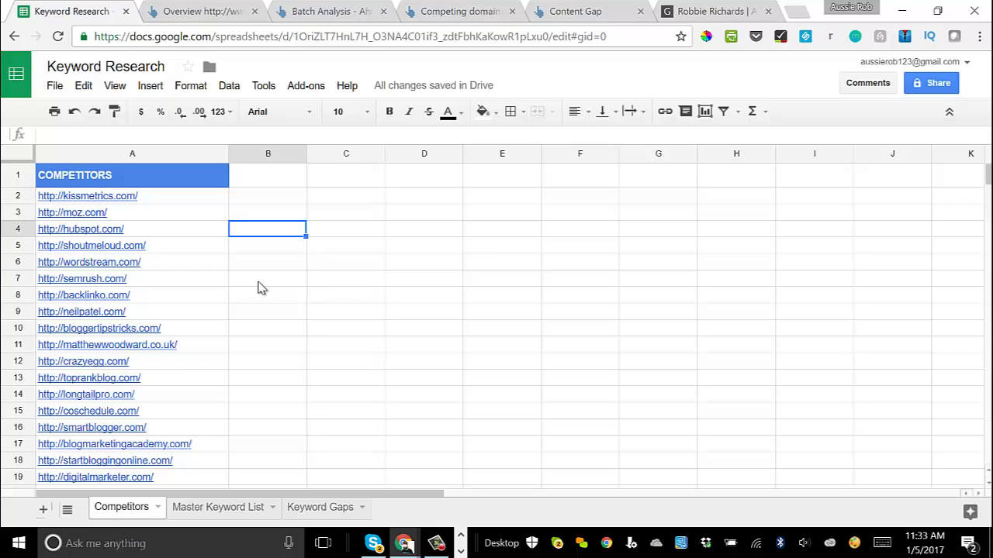
{"action": "key", "text": "alt+Tab"}
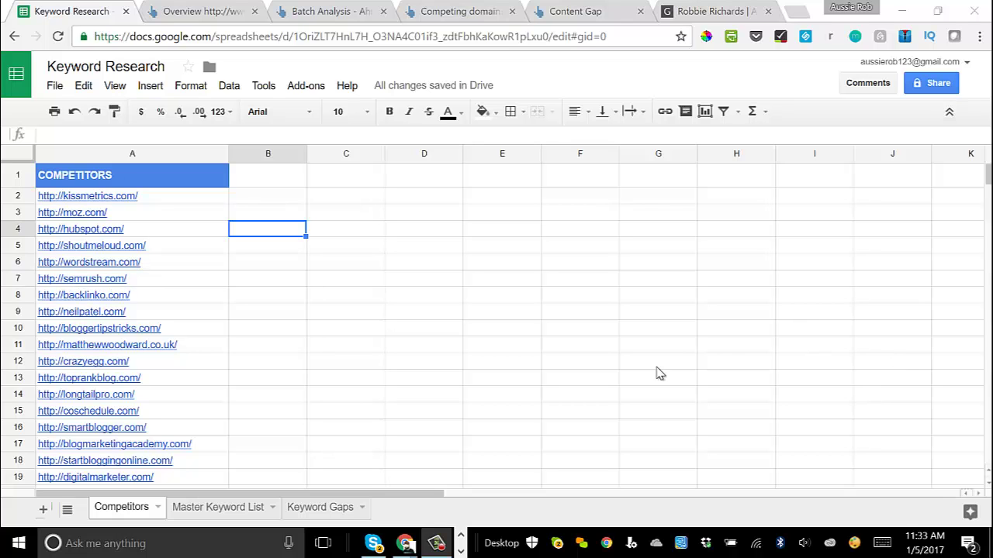
- Copy competitor URLs A2:A51 and start an Ahrefs Batch Analysis of all 50
{"action": "left_click_drag", "start_coordinate": [165, 203], "coordinate": [142, 429]}
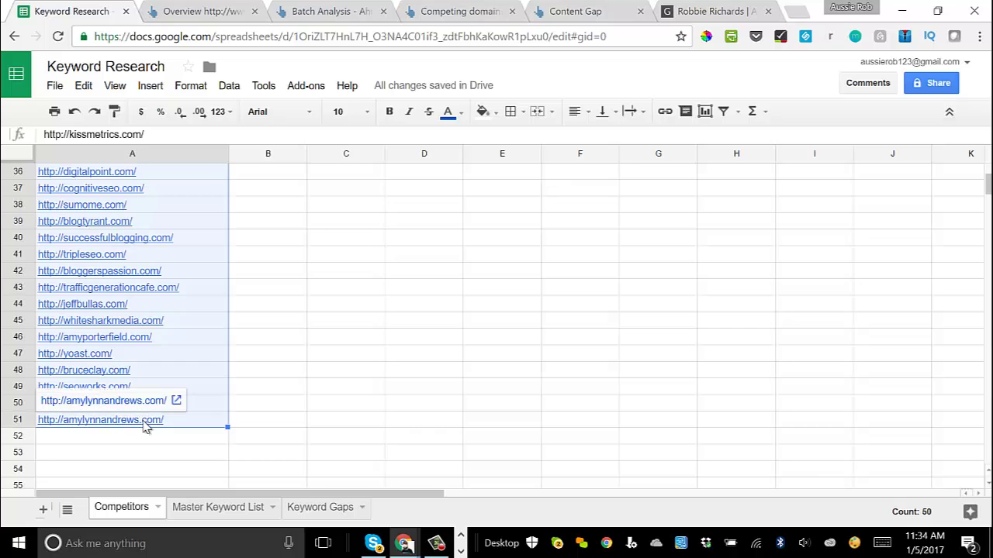
{"action": "key", "text": "ctrl+c"}
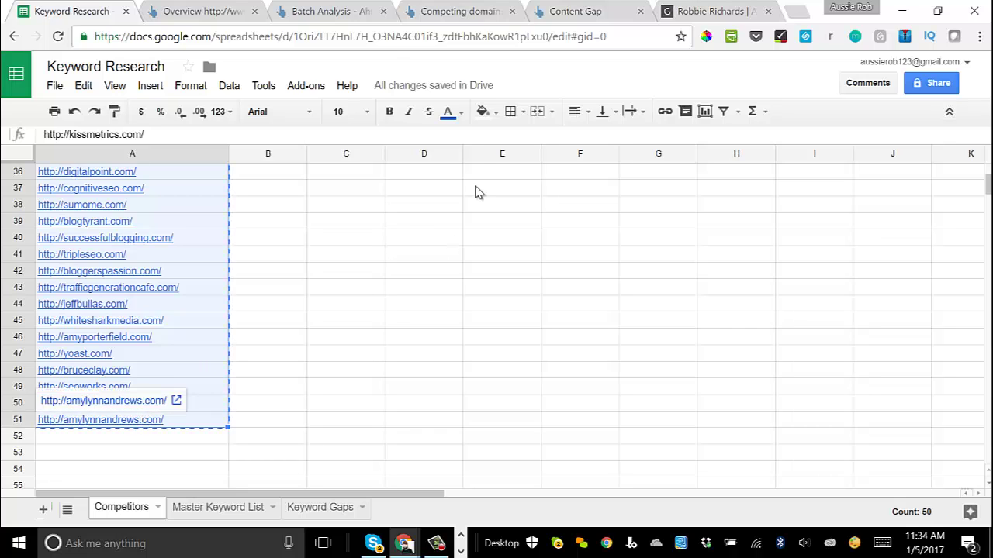
{"action": "left_click", "coordinate": [330, 12]}
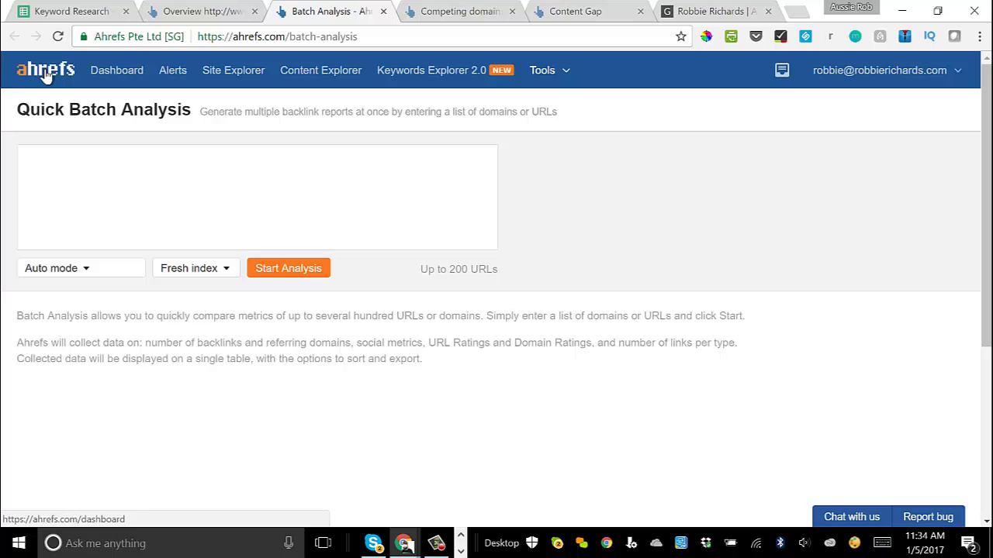
{"action": "left_click", "coordinate": [538, 82]}
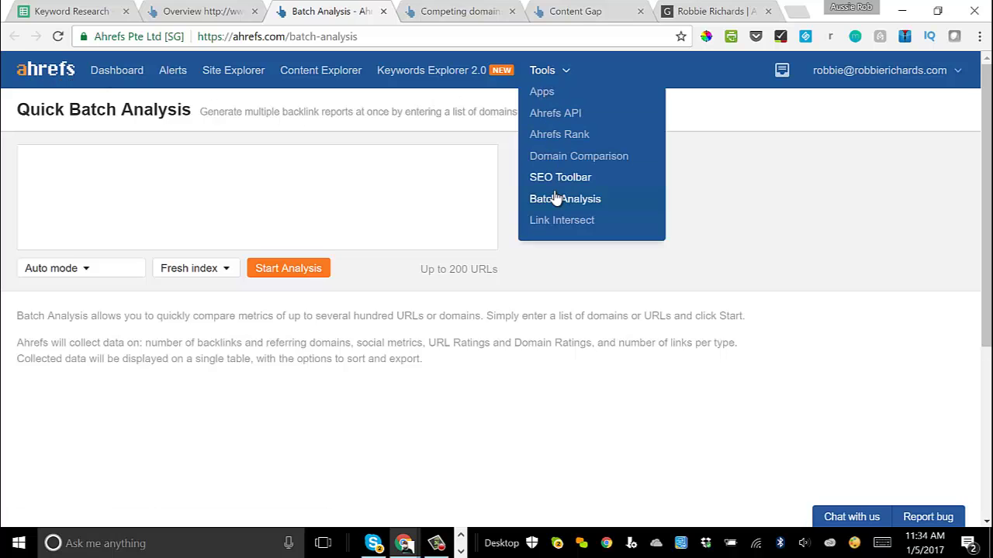
{"action": "left_click", "coordinate": [183, 183]}
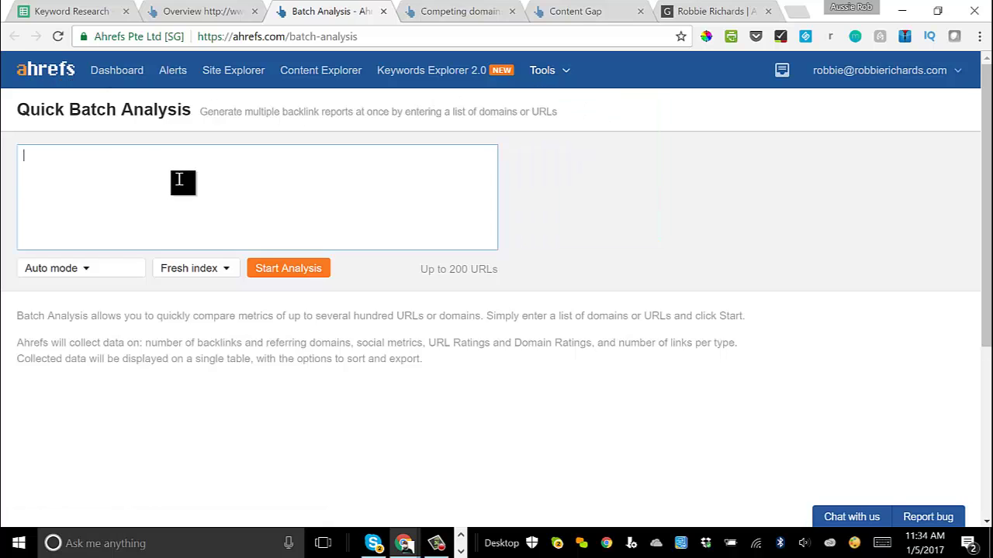
{"action": "key", "text": "ctrl+v"}
{"action": "left_click", "coordinate": [273, 267]}
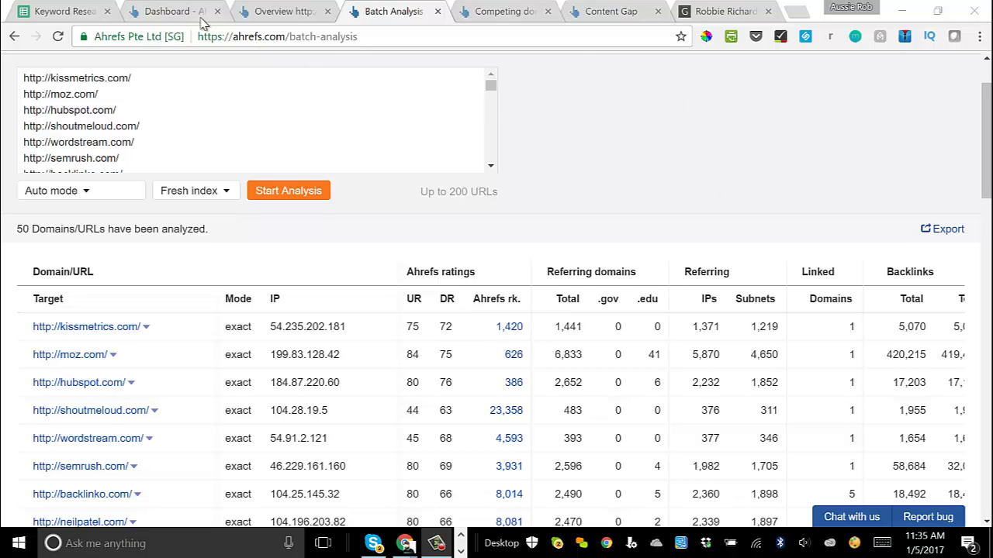
- Glance at the Ahrefs dashboard, then return to the 50-domain Batch Analysis results
{"action": "left_click", "coordinate": [169, 11]}
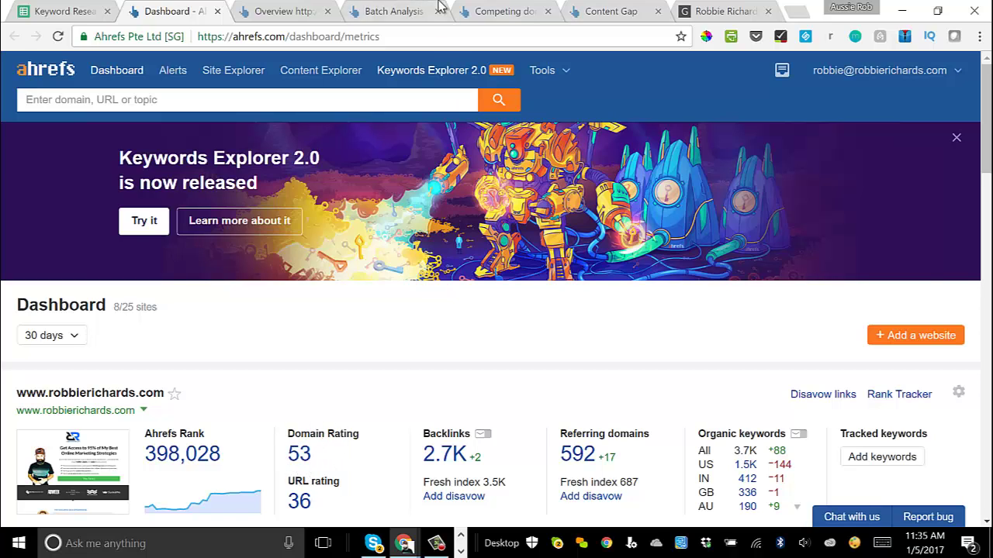
{"action": "left_click", "coordinate": [407, 11]}
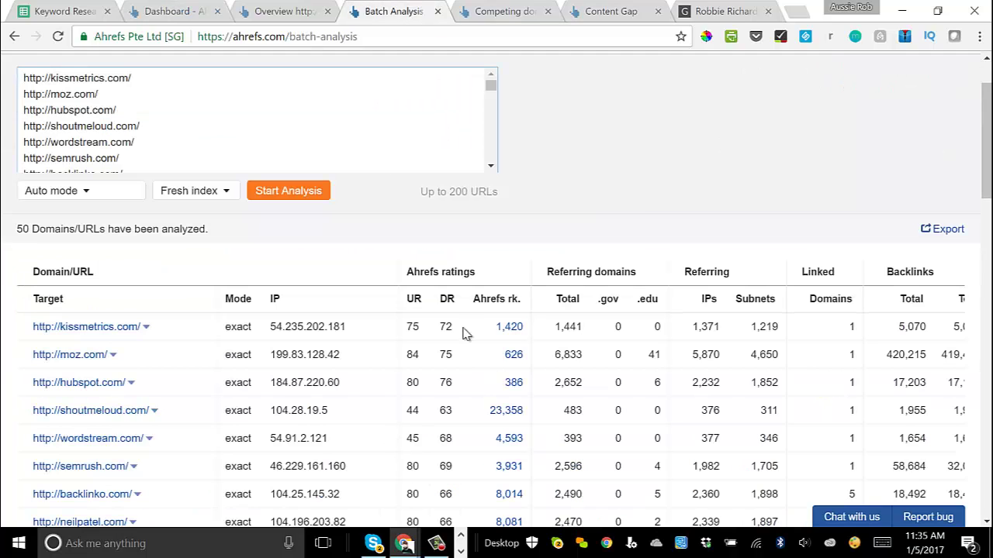
- Sort the batch results by DR ascending and point out the low scores 49 and 55
{"action": "left_click", "coordinate": [449, 307]}
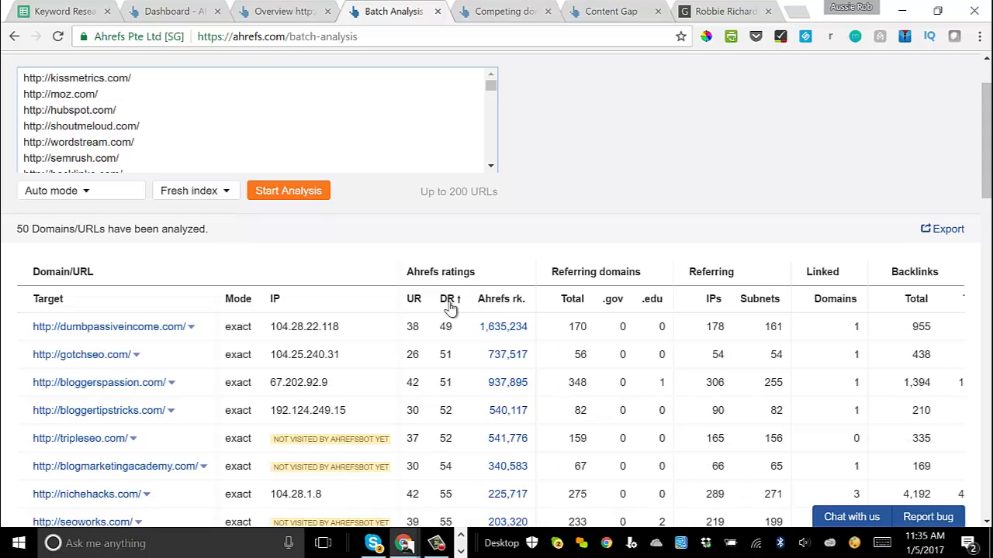
{"action": "scroll", "coordinate": [552, 190], "scroll_direction": "down", "scroll_amount": 2}
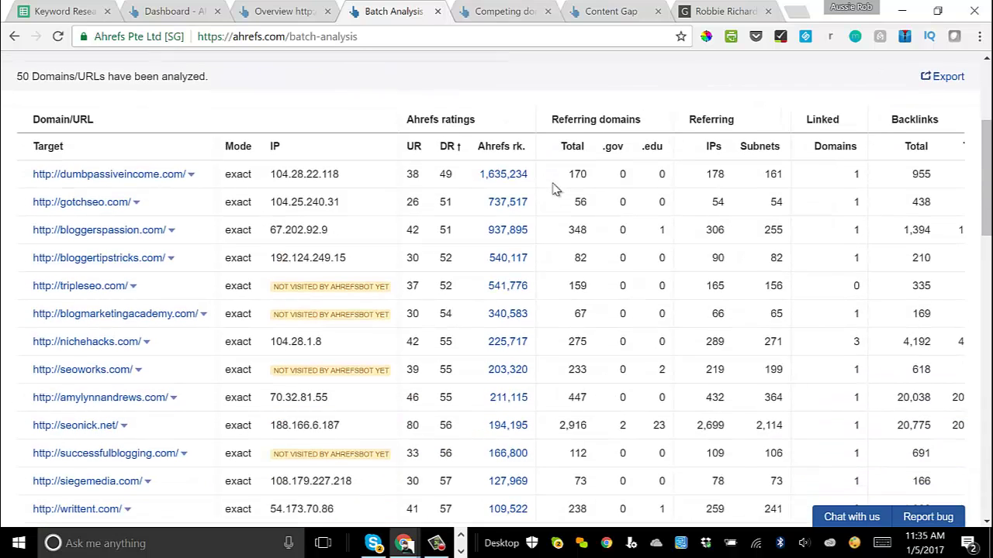
{"action": "double_click", "coordinate": [449, 174]}
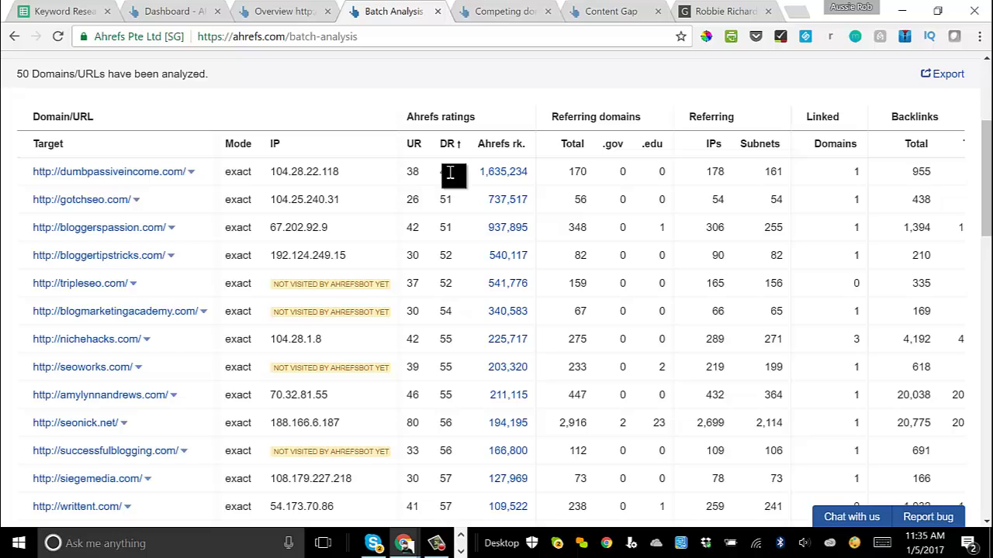
{"action": "left_click", "coordinate": [450, 194]}
{"action": "double_click", "coordinate": [444, 172]}
{"action": "left_click", "coordinate": [466, 196]}
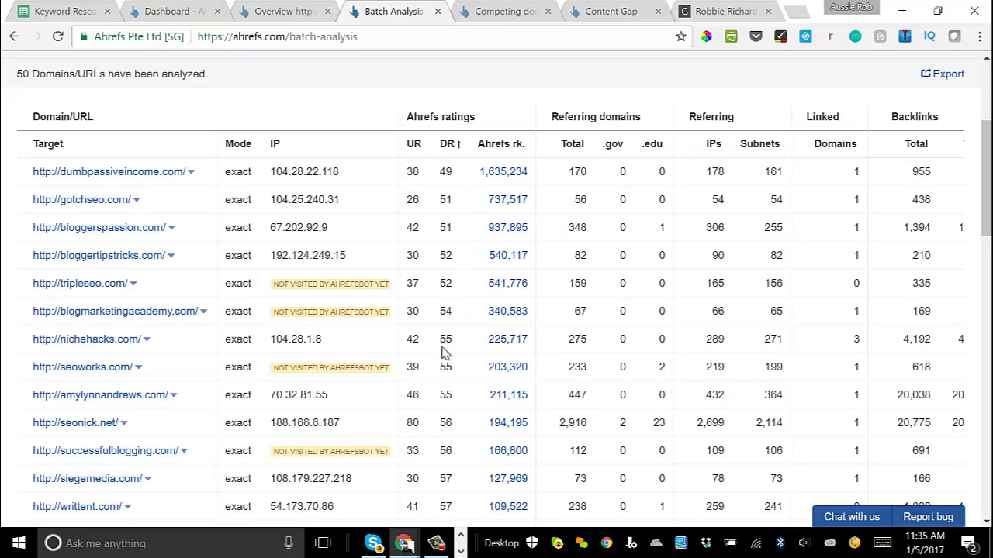
{"action": "double_click", "coordinate": [444, 395]}
{"action": "left_click", "coordinate": [447, 406]}
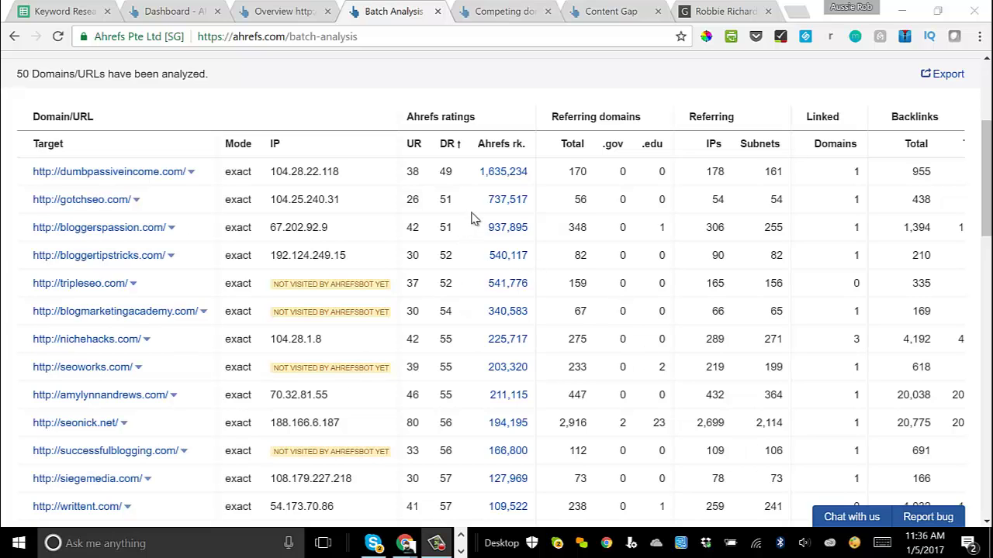
- Scan the sorted list, then go to the Content Gap report comparing ten competitors
{"action": "scroll", "coordinate": [448, 480], "scroll_direction": "down", "scroll_amount": 1}
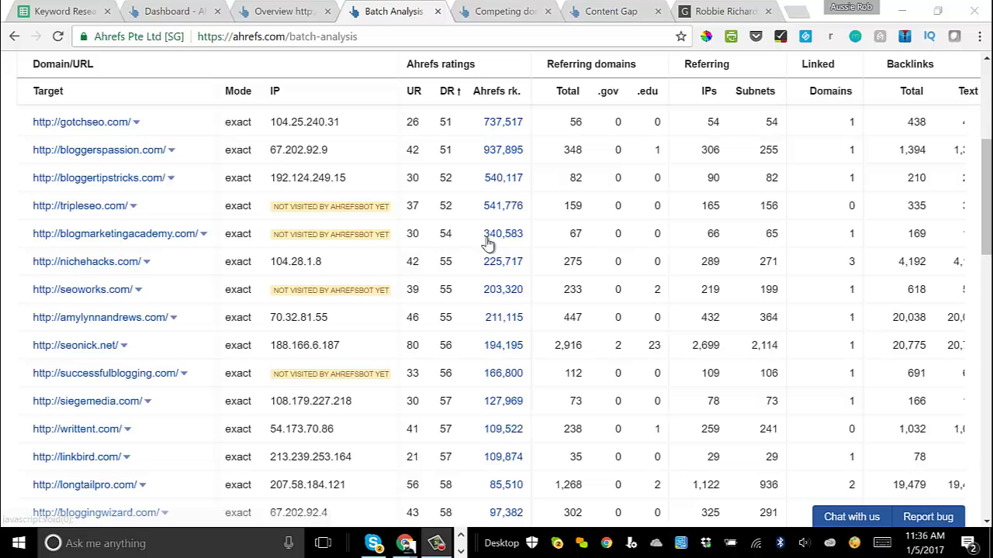
{"action": "scroll", "coordinate": [330, 197], "scroll_direction": "up", "scroll_amount": 1}
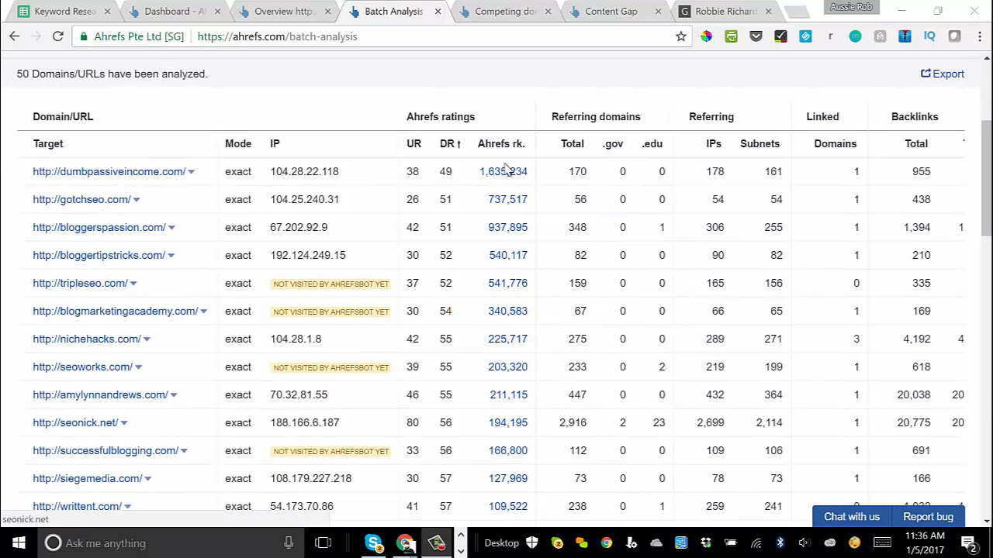
{"action": "left_click", "coordinate": [611, 11]}
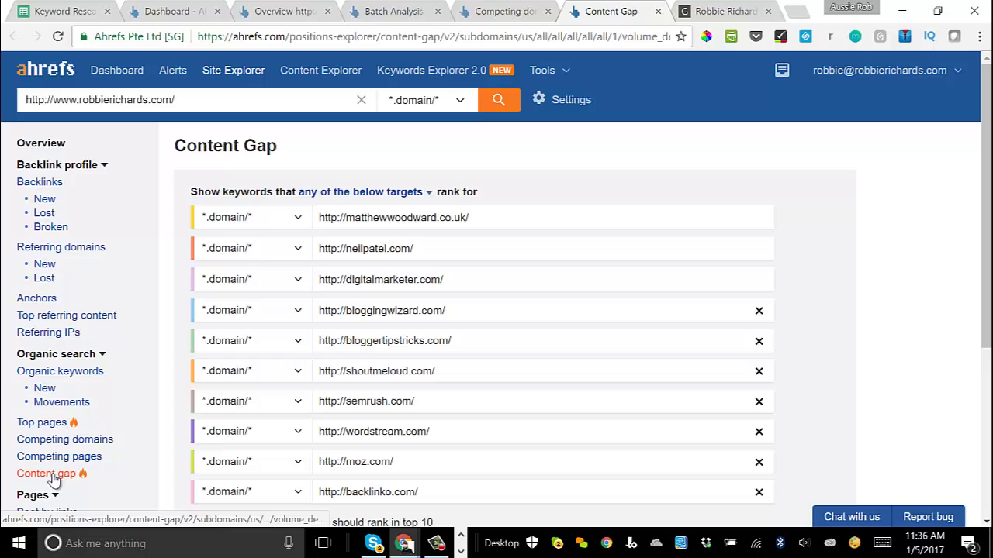
- Show the Content Gap keywords, revealing 20,549 competitor-only keywords topped by 'adwords'
{"action": "scroll", "coordinate": [473, 228], "scroll_direction": "down", "scroll_amount": 1}
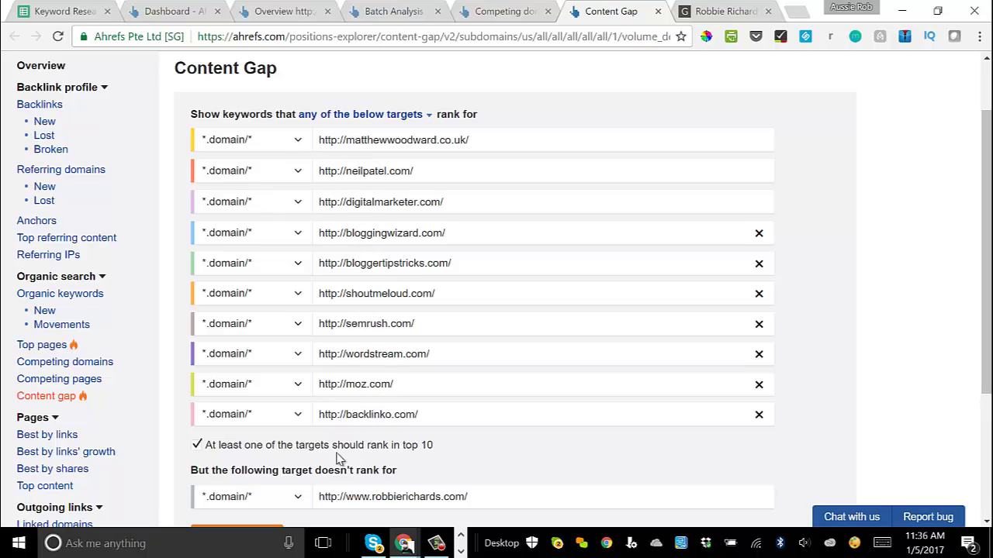
{"action": "scroll", "coordinate": [318, 324], "scroll_direction": "down", "scroll_amount": 1}
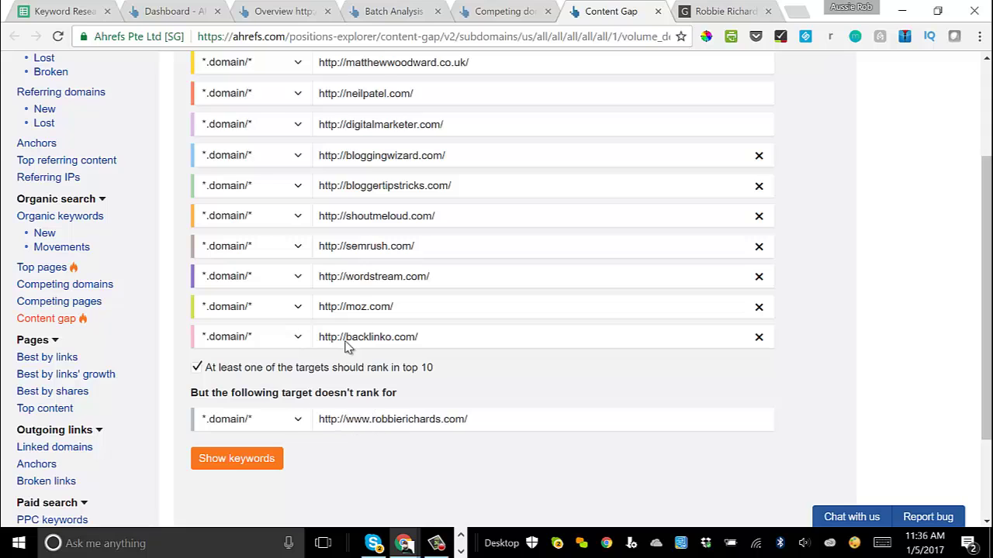
{"action": "left_click", "coordinate": [232, 464]}
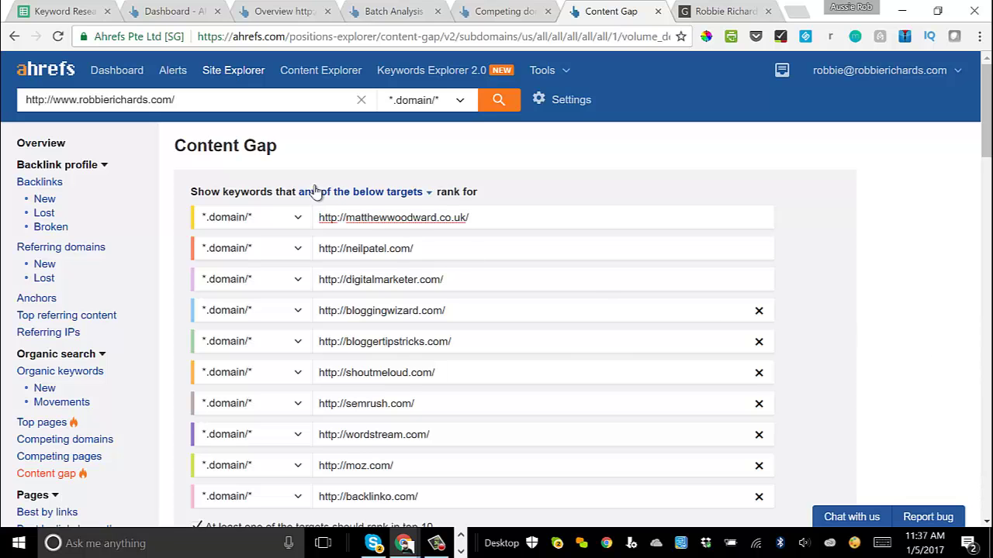
{"action": "scroll", "coordinate": [454, 244], "scroll_direction": "down", "scroll_amount": 5}
{"action": "scroll", "coordinate": [455, 243], "scroll_direction": "down", "scroll_amount": 2}
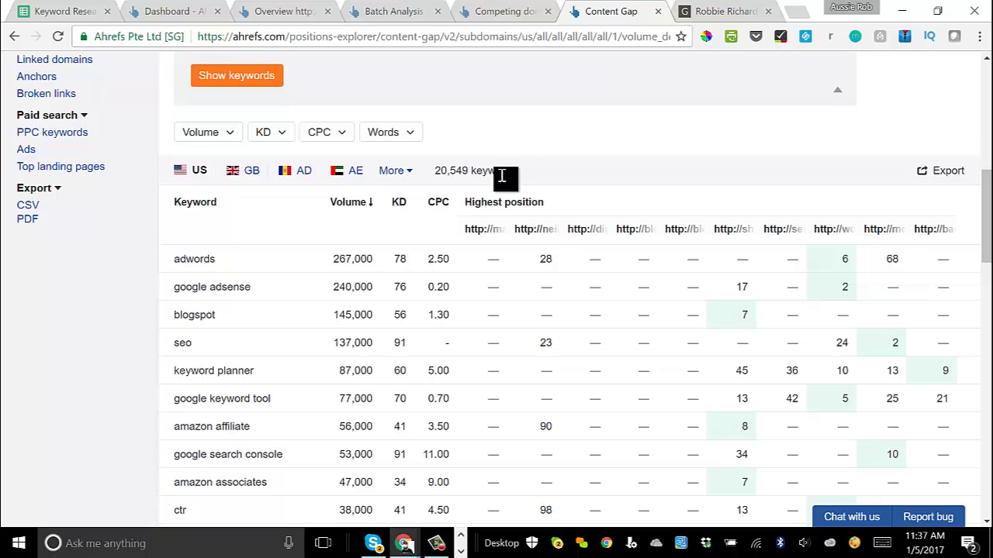
{"action": "key", "text": "alt+Tab"}
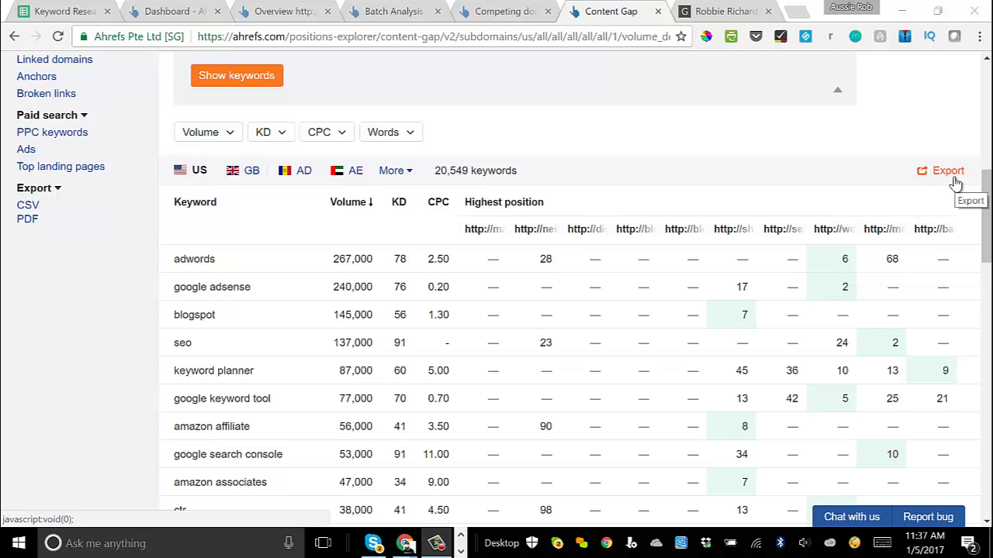
- Open the Master Keyword List sheet in the Keyword Research spreadsheet and scroll through it
{"action": "left_click", "coordinate": [73, 11]}
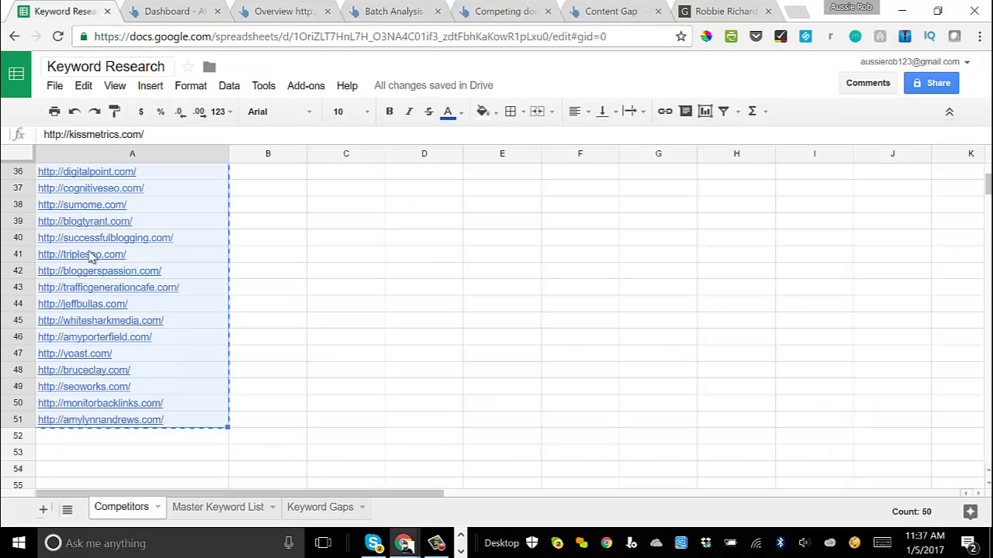
{"action": "left_click", "coordinate": [213, 508]}
{"action": "scroll", "coordinate": [239, 304], "scroll_direction": "up", "scroll_amount": 6}
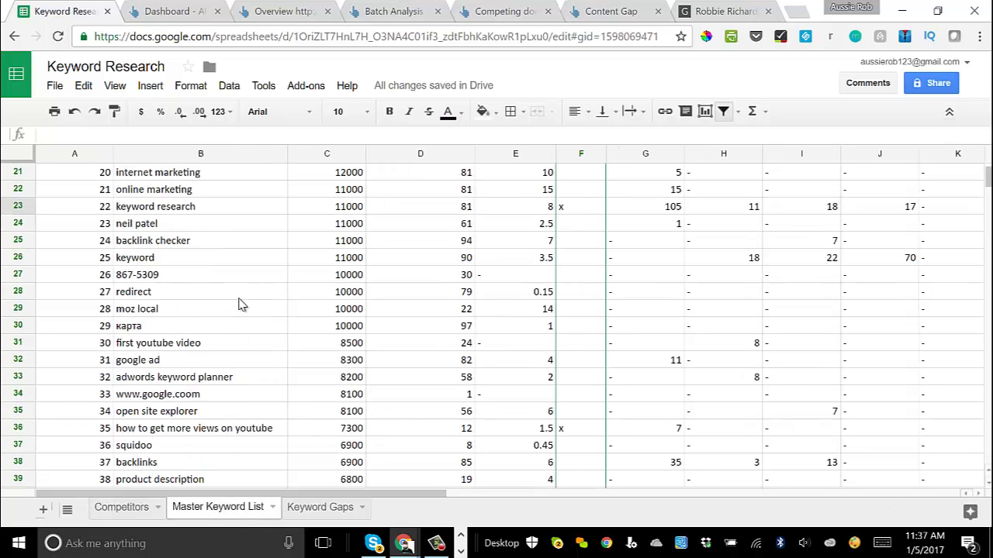
{"action": "scroll", "coordinate": [239, 304], "scroll_direction": "up", "scroll_amount": 7}
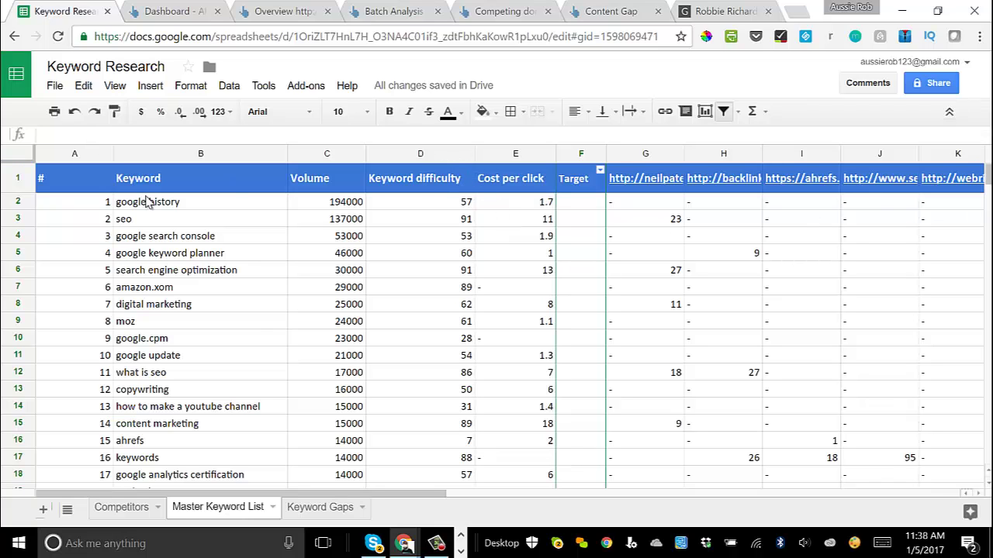
{"action": "scroll", "coordinate": [567, 244], "scroll_direction": "down", "scroll_amount": 4}
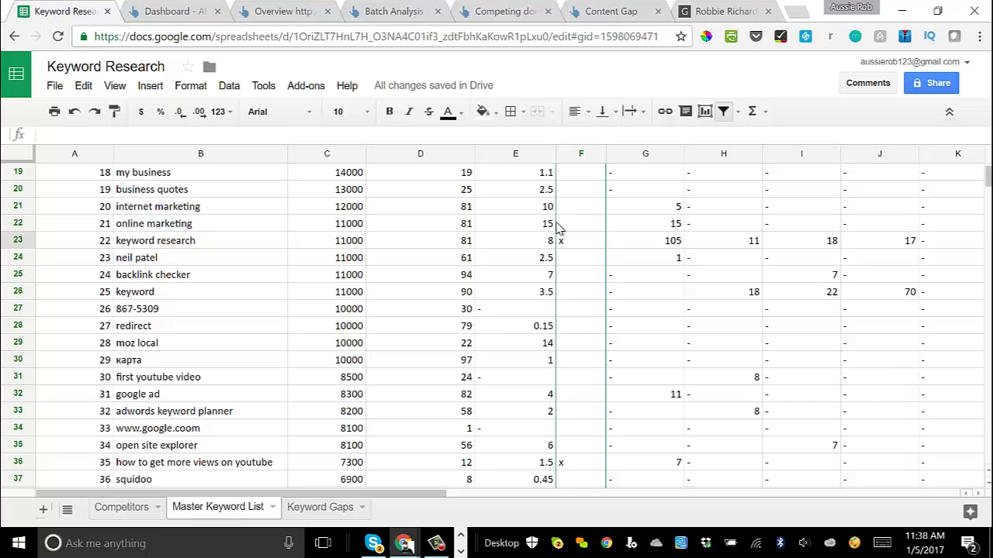
{"action": "scroll", "coordinate": [560, 233], "scroll_direction": "up", "scroll_amount": 3}
{"action": "scroll", "coordinate": [558, 271], "scroll_direction": "down", "scroll_amount": 2}
- Point out the Target x on 'keyword research' and review the other marked keywords
{"action": "left_click", "coordinate": [570, 315]}
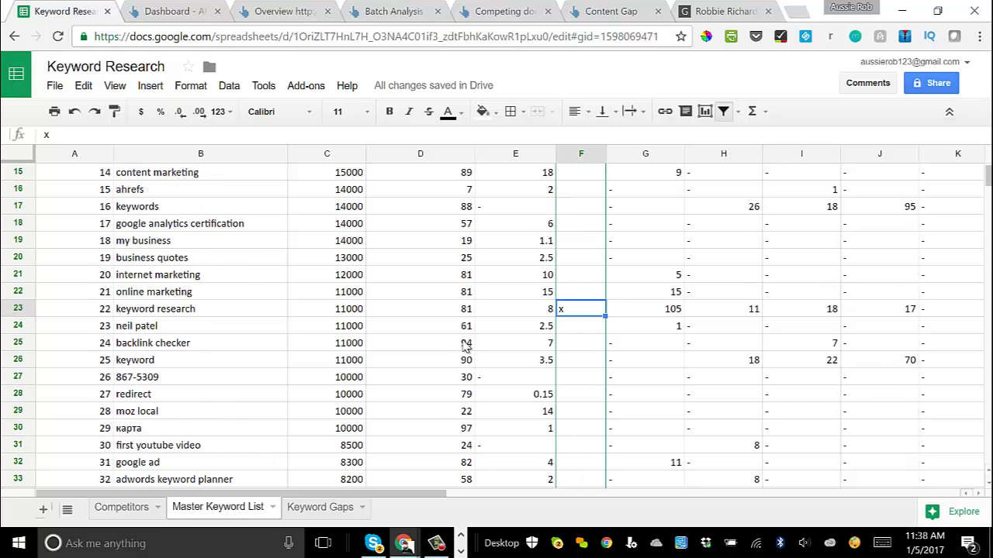
{"action": "scroll", "coordinate": [322, 319], "scroll_direction": "down", "scroll_amount": 2}
{"action": "scroll", "coordinate": [322, 318], "scroll_direction": "down", "scroll_amount": 2}
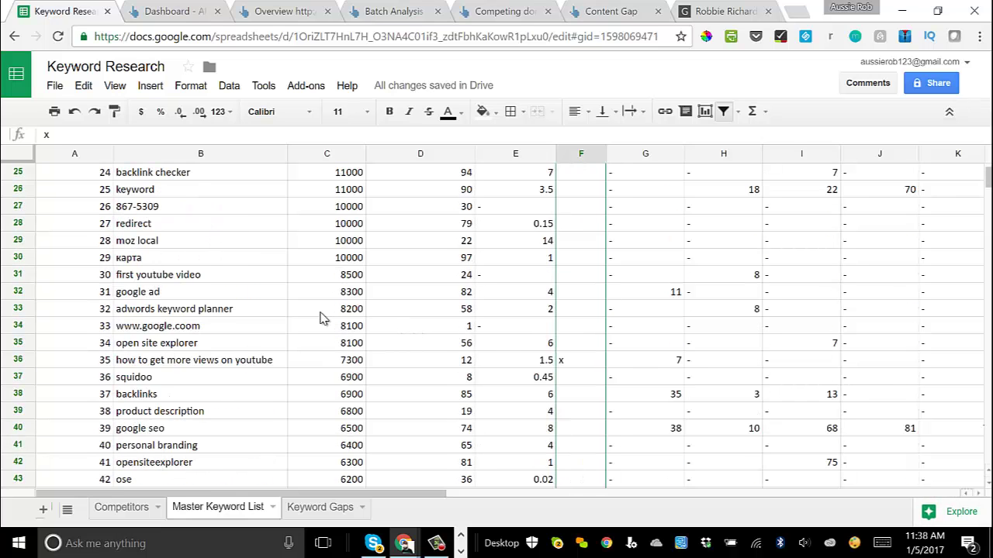
{"action": "scroll", "coordinate": [574, 319], "scroll_direction": "down", "scroll_amount": 7}
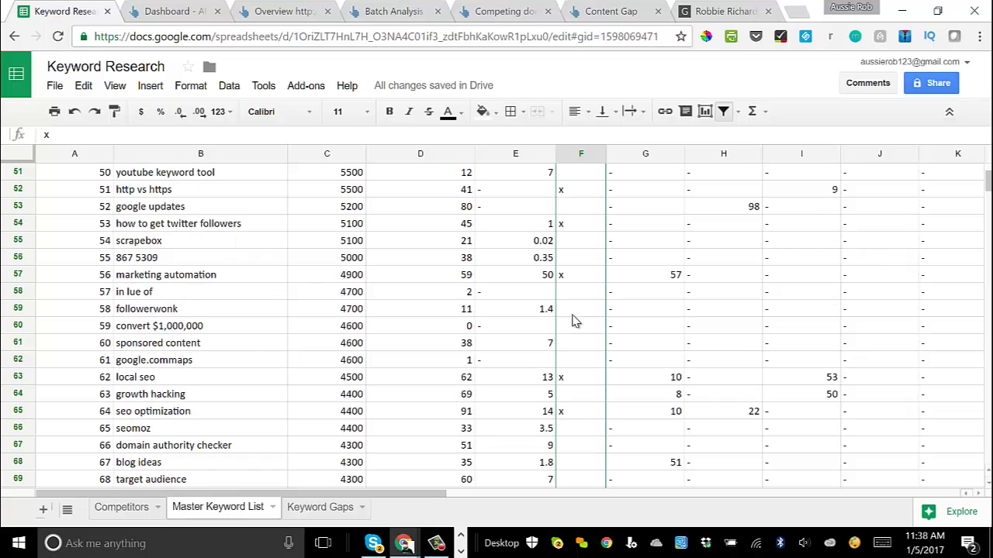
{"action": "scroll", "coordinate": [572, 321], "scroll_direction": "up", "scroll_amount": 10}
{"action": "scroll", "coordinate": [574, 330], "scroll_direction": "up", "scroll_amount": 3}
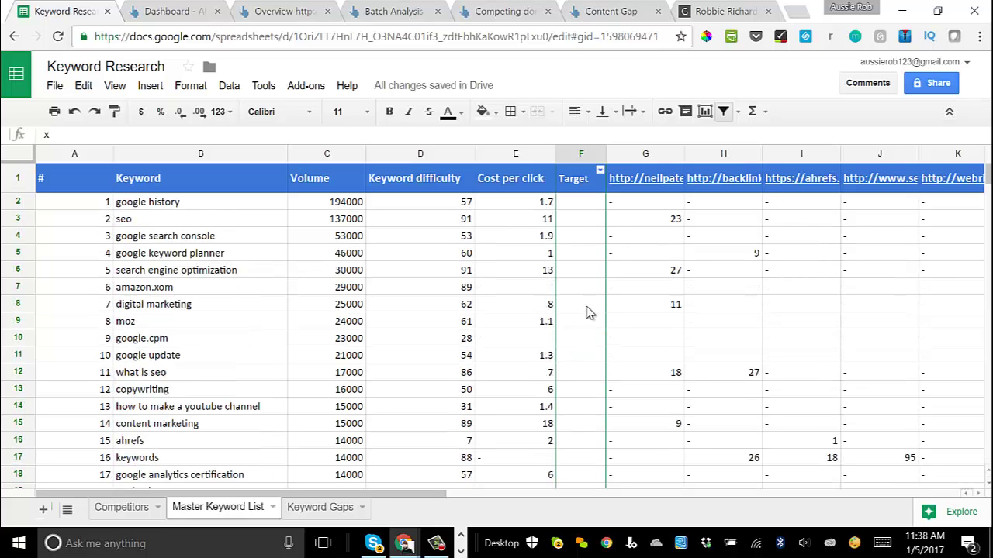
- Filter Target column F to exclude blanks, leaving x-marked keywords led by 'keyword research' (11000)
{"action": "left_click", "coordinate": [600, 171]}
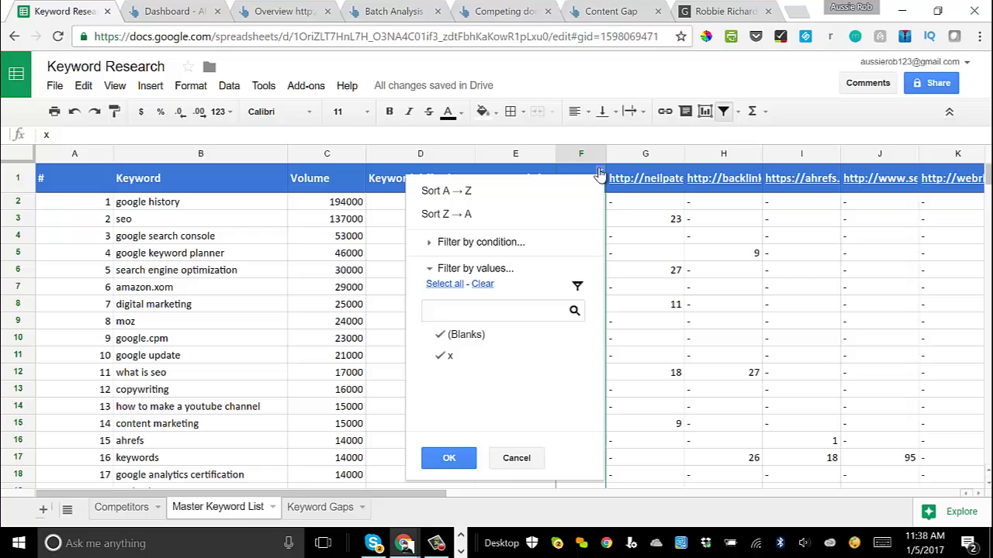
{"action": "left_click", "coordinate": [464, 334]}
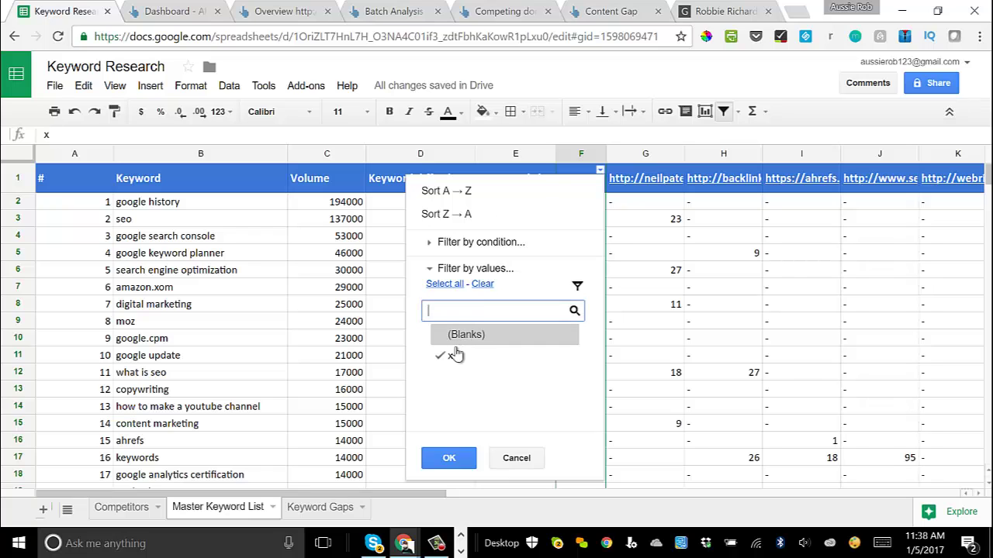
{"action": "left_click", "coordinate": [448, 457]}
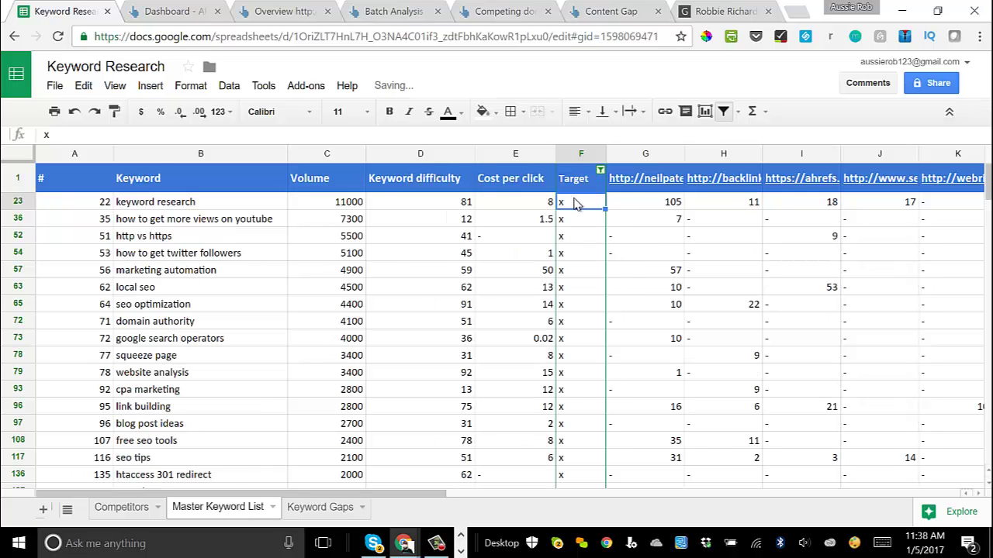
{"action": "scroll", "coordinate": [415, 271], "scroll_direction": "down", "scroll_amount": 15}
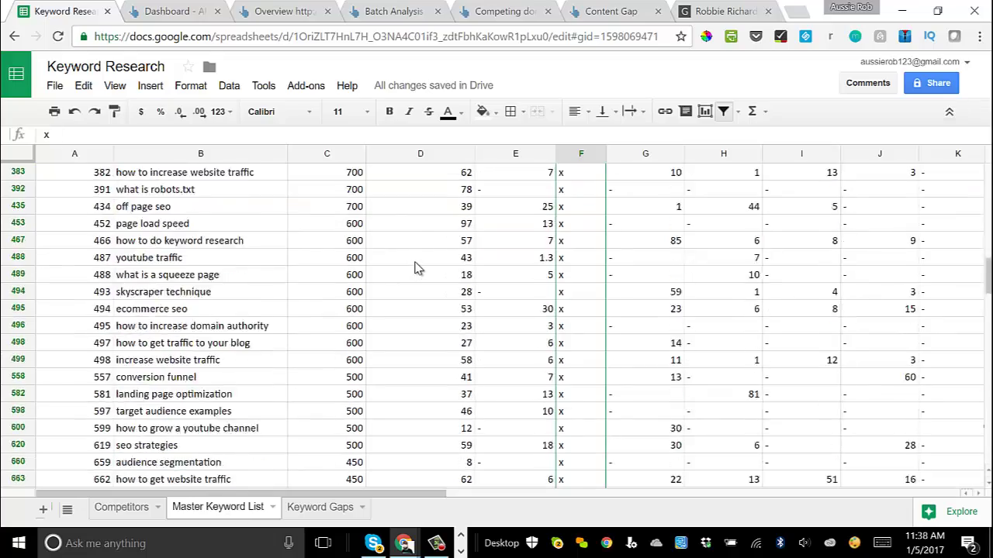
{"action": "scroll", "coordinate": [415, 266], "scroll_direction": "down", "scroll_amount": 5}
{"action": "scroll", "coordinate": [416, 266], "scroll_direction": "up", "scroll_amount": 12}
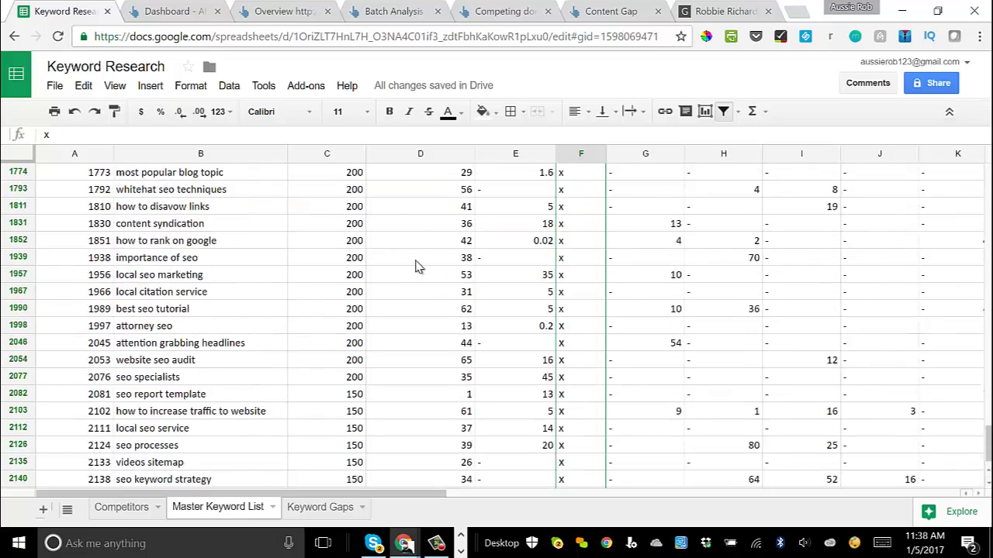
{"action": "scroll", "coordinate": [416, 266], "scroll_direction": "up", "scroll_amount": 15}
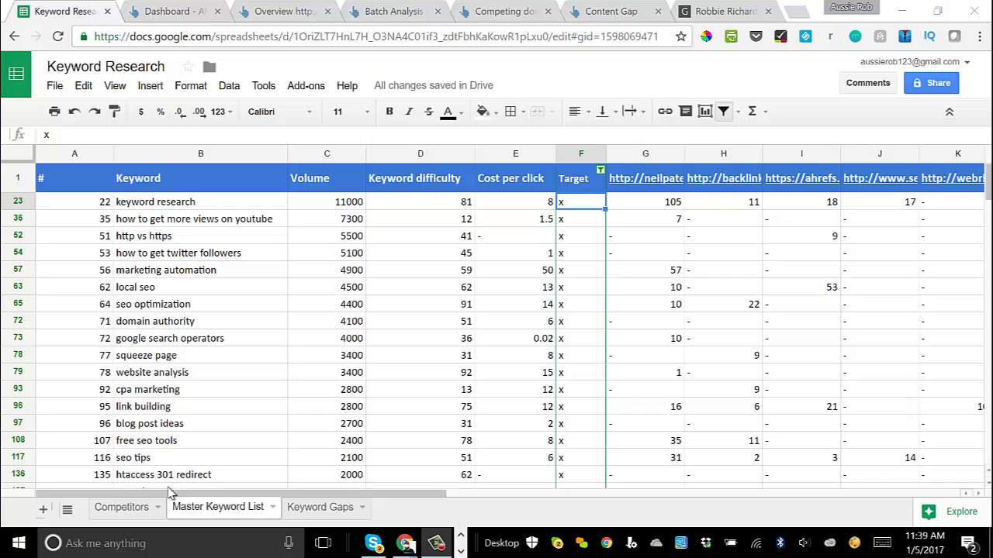
- Open the Keyword Gaps sheet and check its Secondary Keywords, difficulty 81 and Intent columns
{"action": "left_click", "coordinate": [310, 514]}
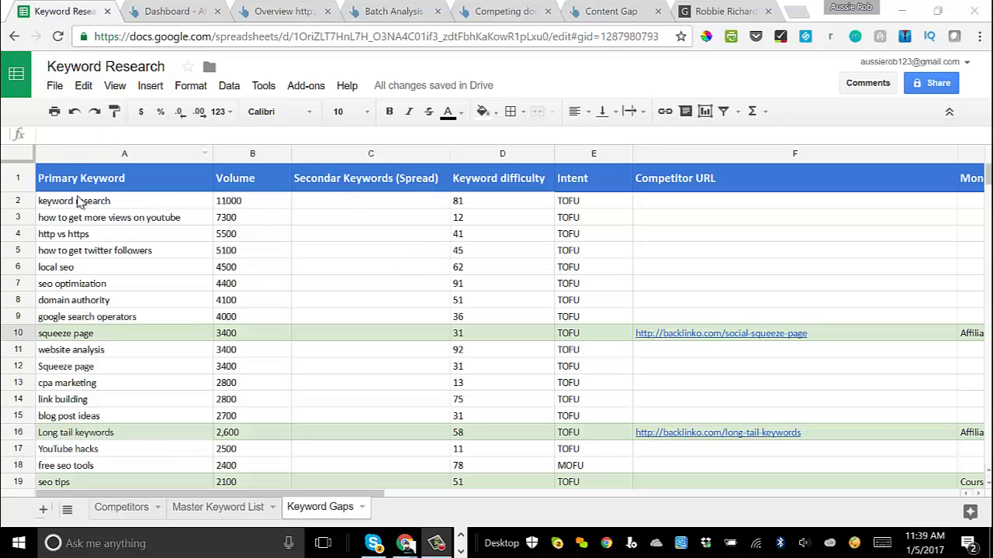
{"action": "left_click", "coordinate": [351, 199]}
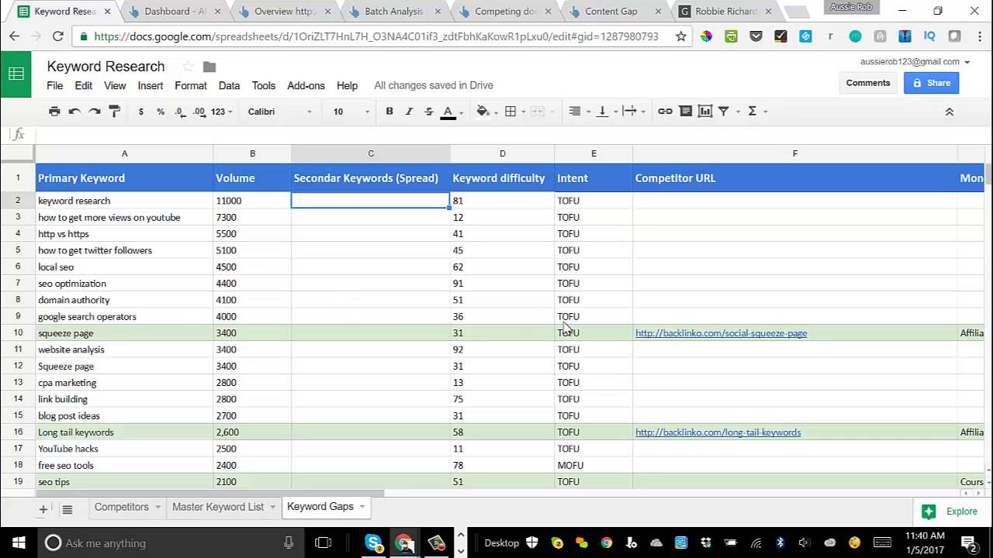
{"action": "left_click", "coordinate": [515, 205]}
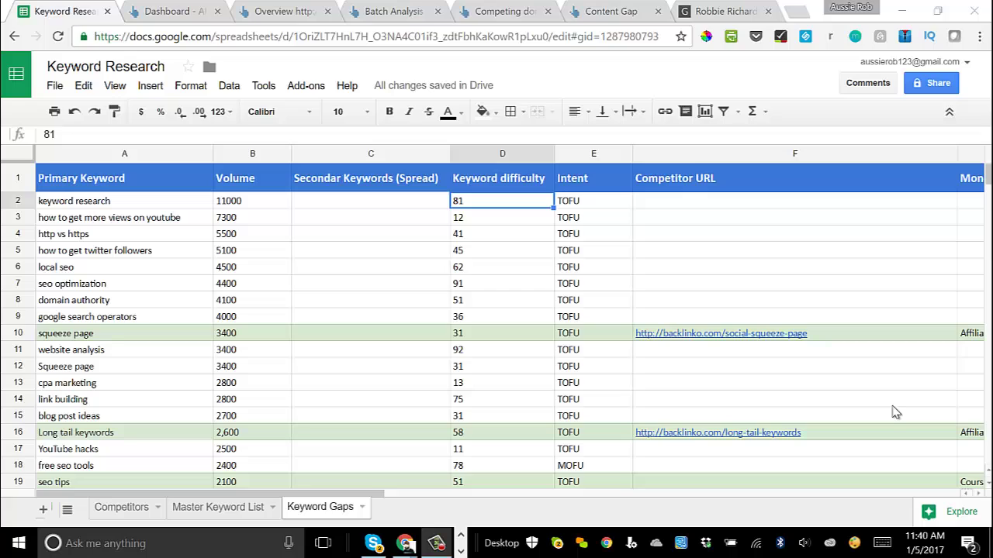
{"action": "left_click", "coordinate": [583, 186]}
- Review TOFU/MOFU intent values, empty Competitor URL cells and the Monetization / CTA column
{"action": "left_click", "coordinate": [638, 247]}
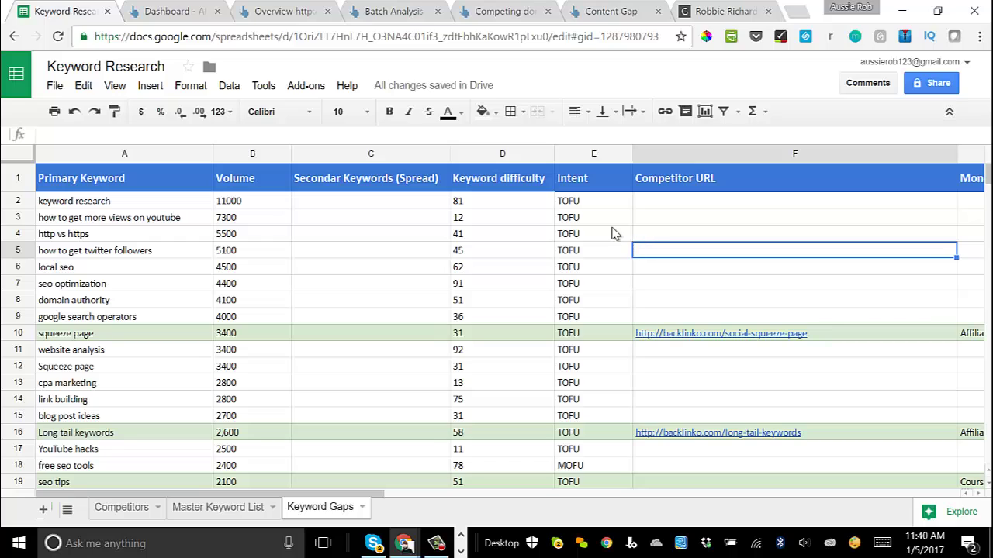
{"action": "left_click", "coordinate": [581, 235]}
{"action": "left_click", "coordinate": [580, 466]}
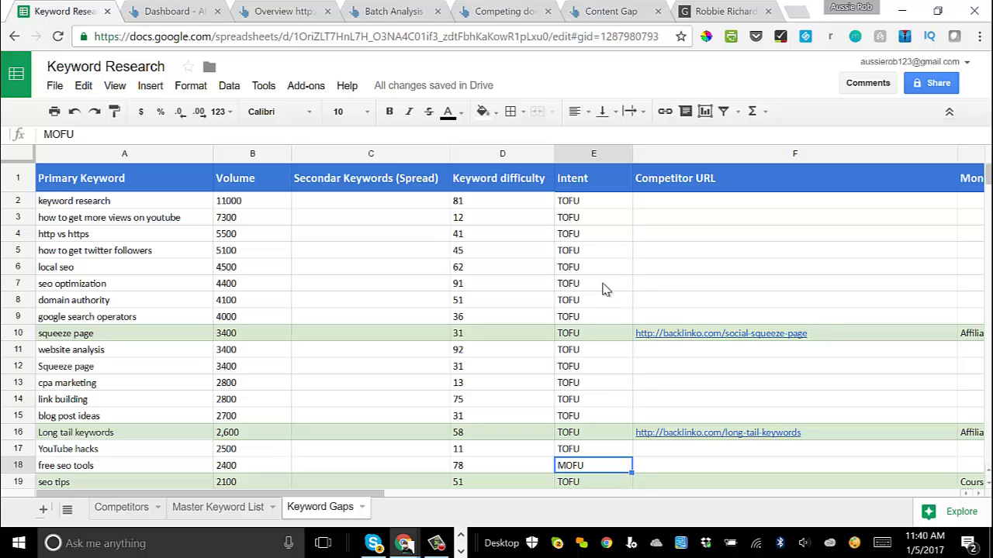
{"action": "left_click", "coordinate": [721, 303]}
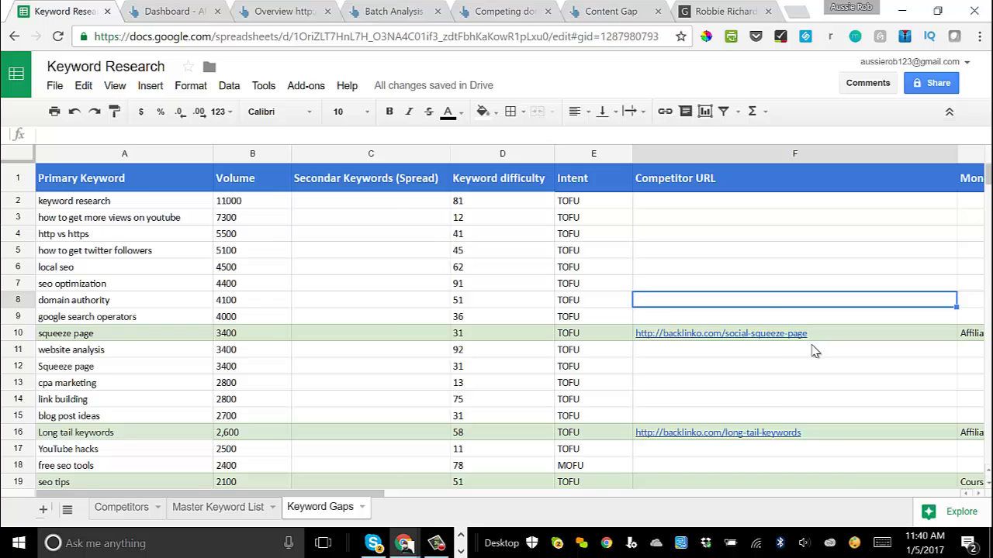
{"action": "key", "text": "Right"}
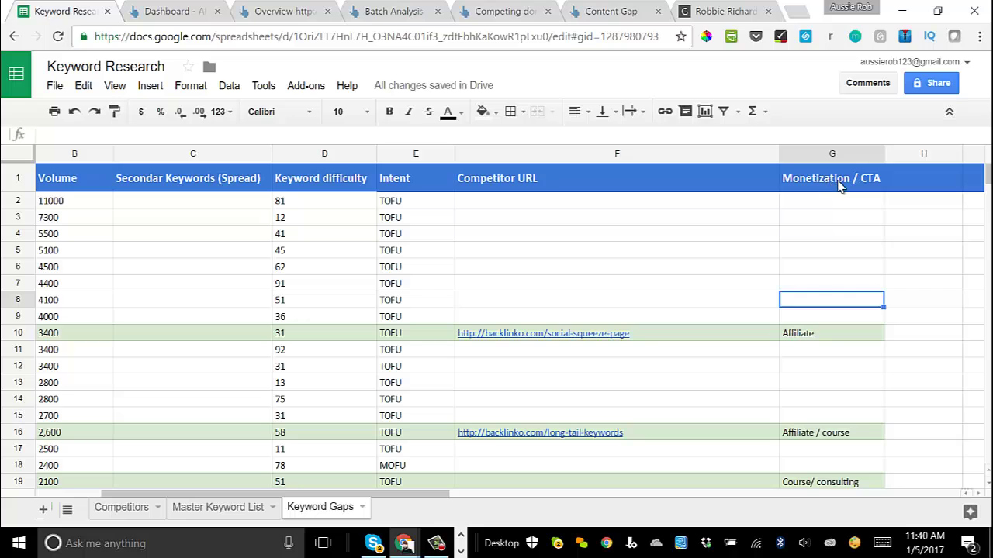
{"action": "scroll", "coordinate": [824, 306], "scroll_direction": "down", "scroll_amount": 1}
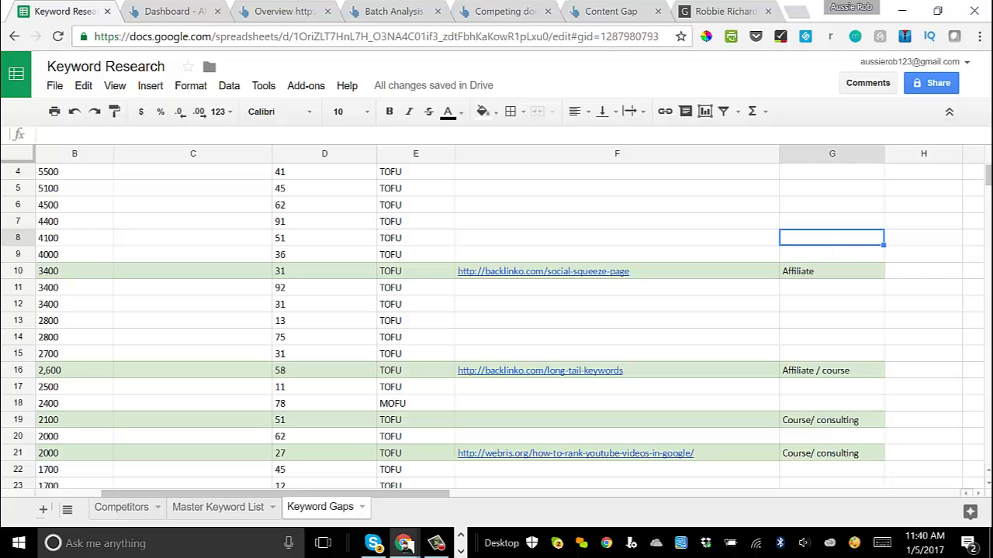
{"action": "scroll", "coordinate": [497, 326], "scroll_direction": "up", "scroll_amount": 1}
{"action": "left_click", "coordinate": [616, 177]}
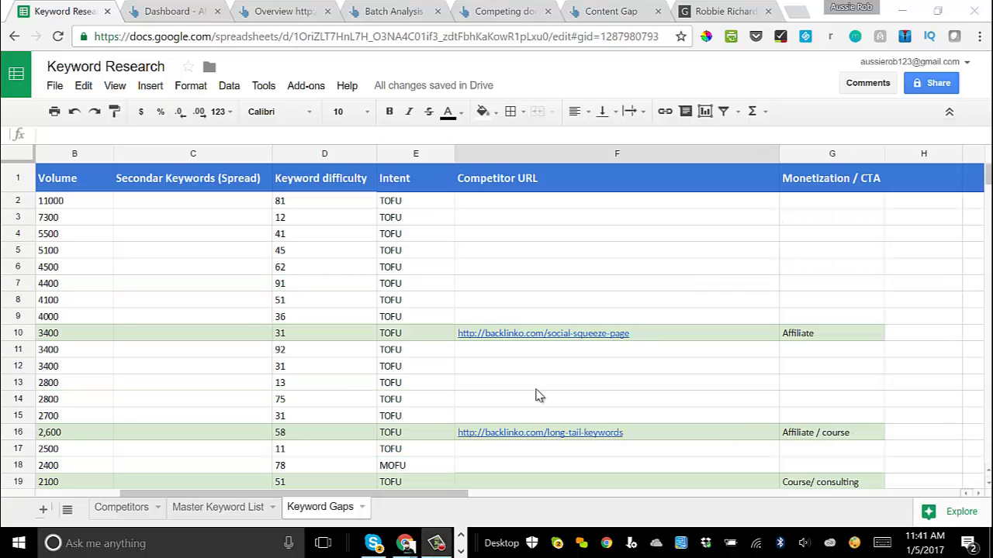
{"action": "left_click_drag", "start_coordinate": [455, 501], "coordinate": [406, 486]}
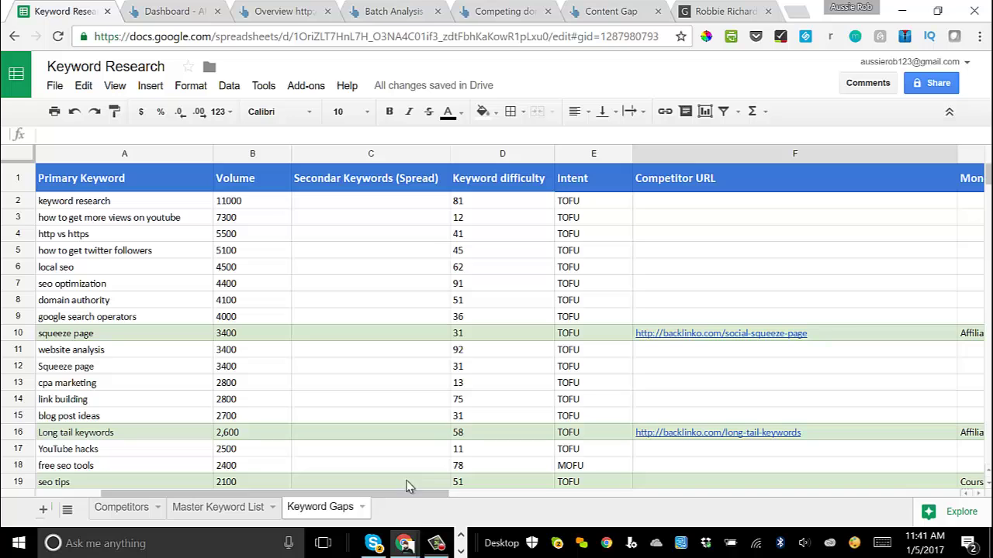
{"action": "scroll", "coordinate": [300, 306], "scroll_direction": "down", "scroll_amount": 1}
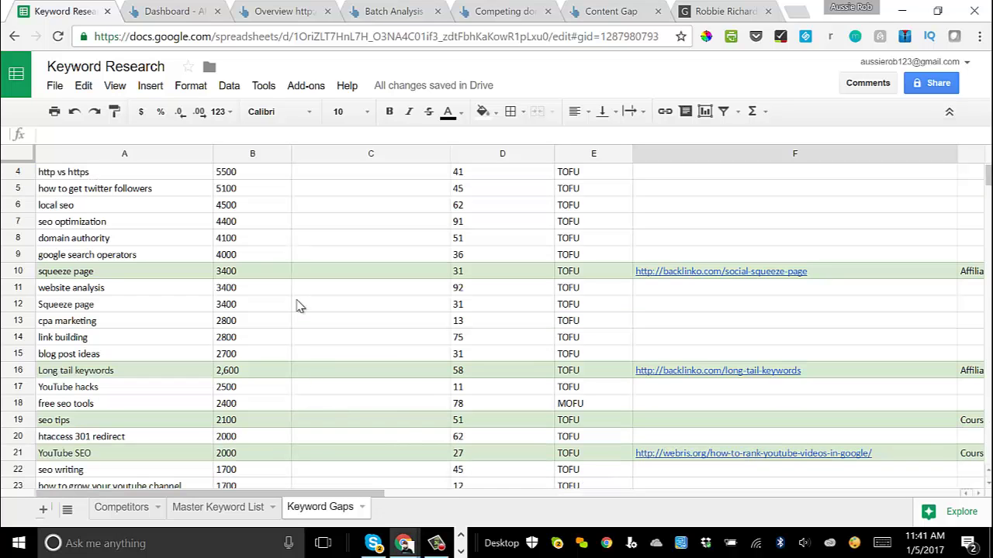
{"action": "scroll", "coordinate": [301, 306], "scroll_direction": "up", "scroll_amount": 1}
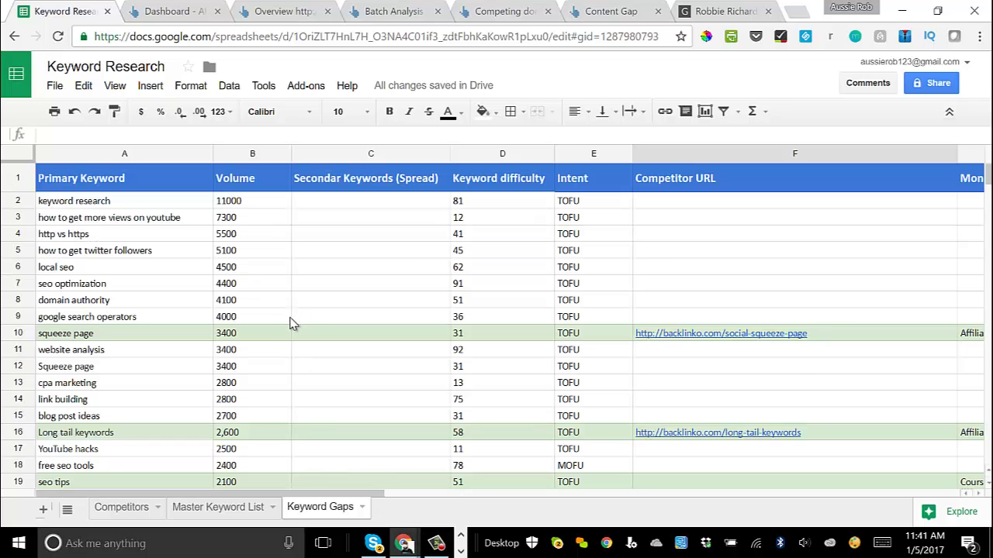
{"action": "scroll", "coordinate": [241, 323], "scroll_direction": "down", "scroll_amount": 1}
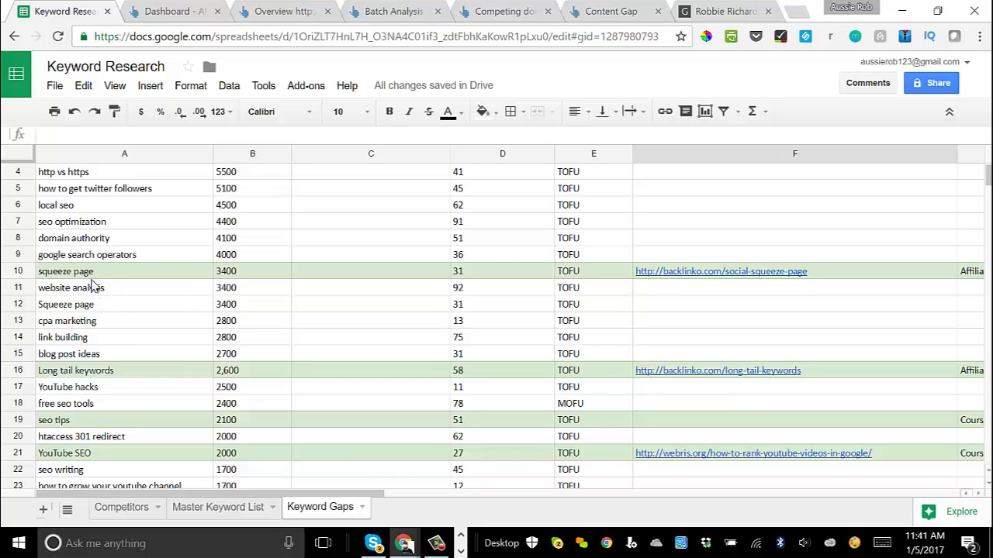
{"action": "scroll", "coordinate": [116, 431], "scroll_direction": "down", "scroll_amount": 2}
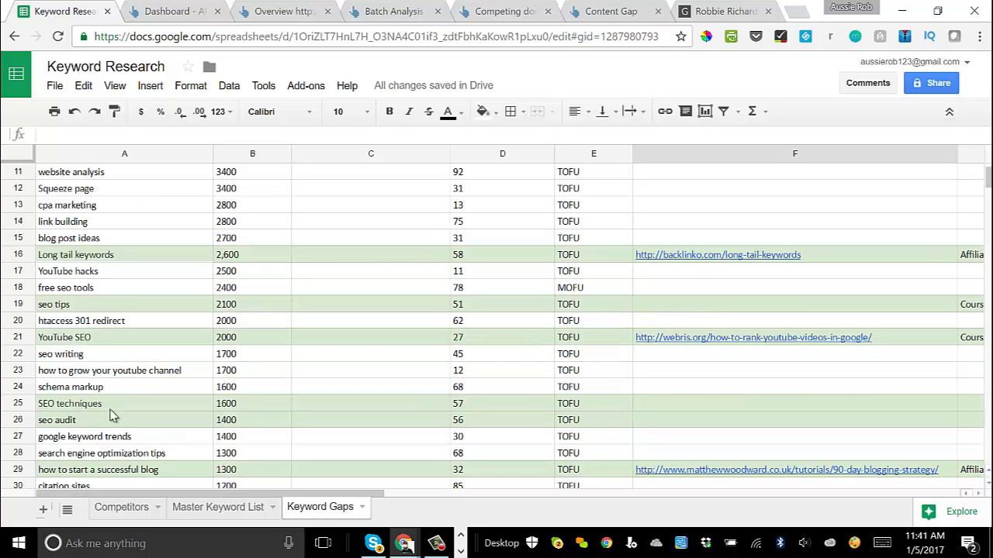
{"action": "left_click", "coordinate": [97, 338]}
{"action": "left_click", "coordinate": [92, 423]}
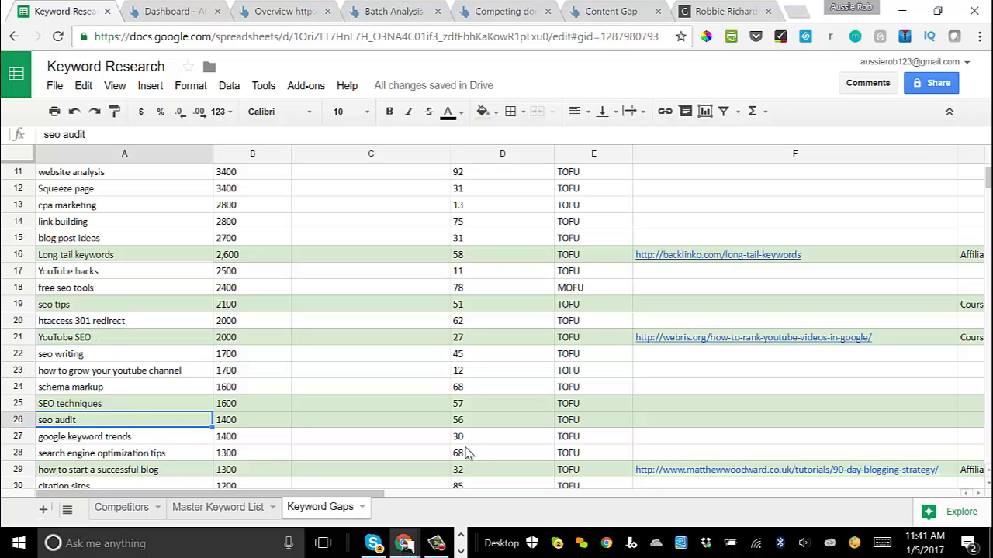
{"action": "scroll", "coordinate": [468, 453], "scroll_direction": "up", "scroll_amount": 3}
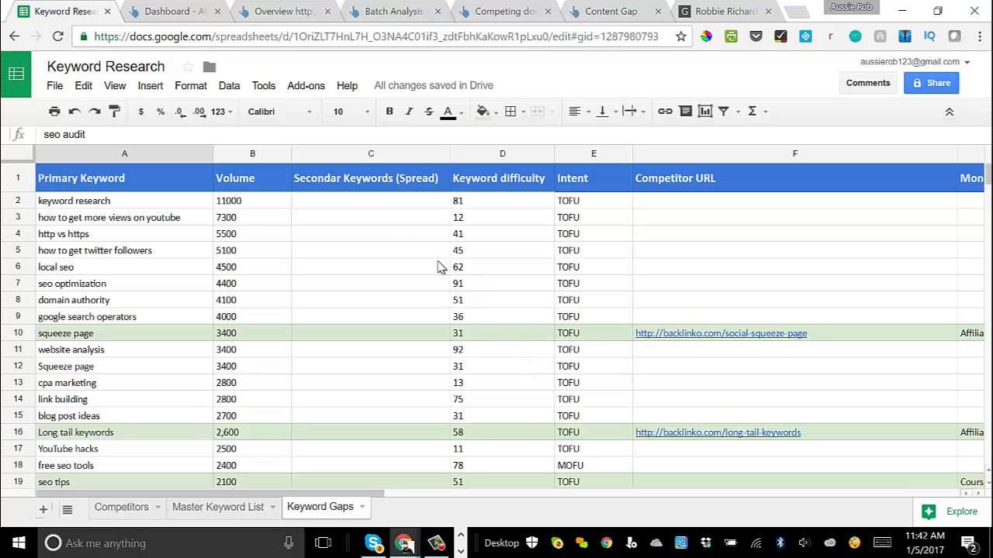
- Open matthewwoodward.co.uk's Top Pages report, listing 262 pages led by 2,148 traffic
{"action": "left_click", "coordinate": [182, 11]}
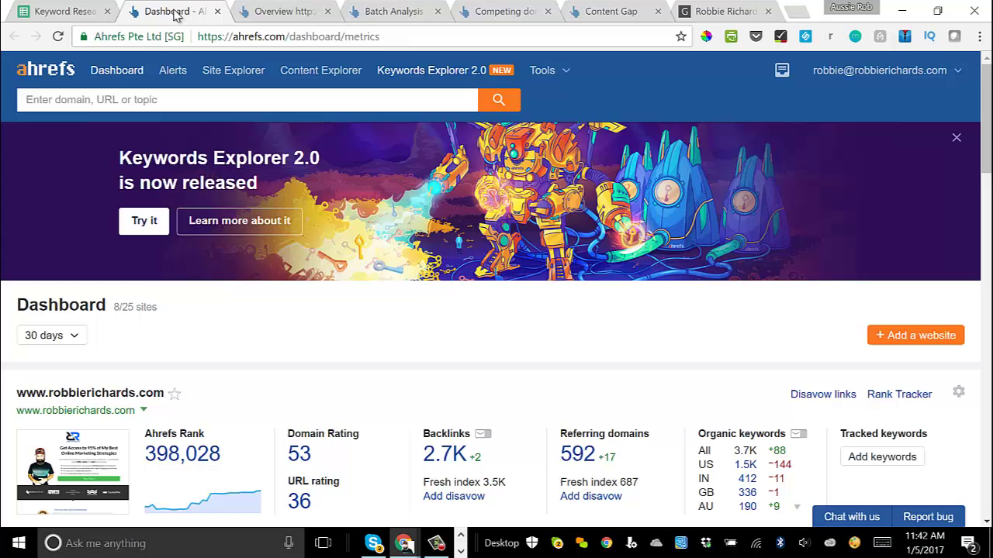
{"action": "left_click", "coordinate": [266, 14]}
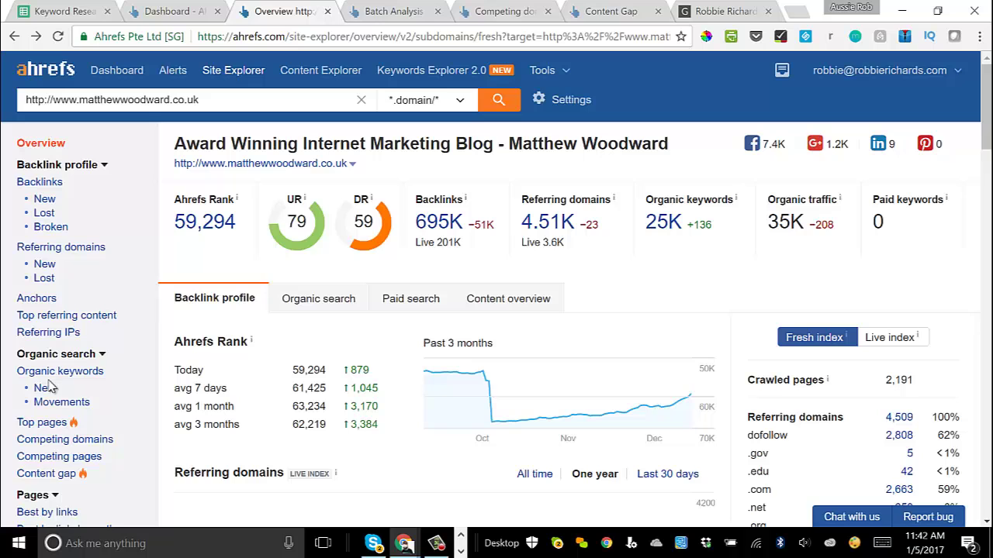
{"action": "left_click", "coordinate": [44, 425]}
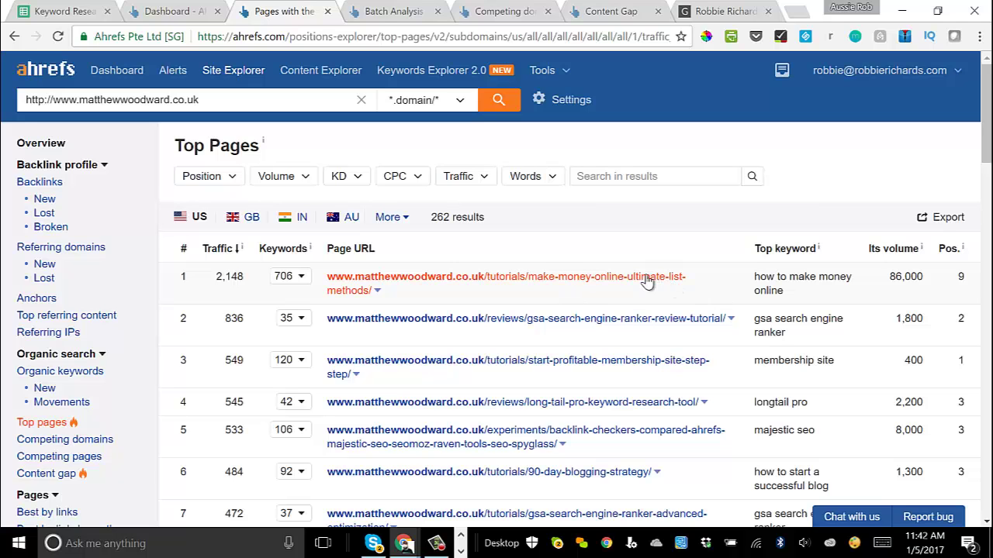
{"action": "scroll", "coordinate": [829, 287], "scroll_direction": "down", "scroll_amount": 1}
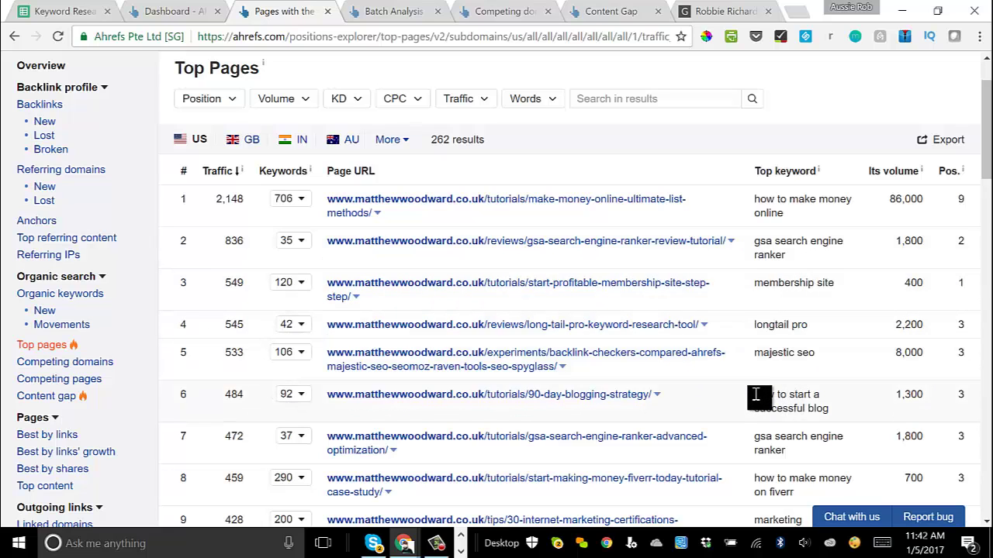
- Confirm row 29's 'how to start a successful blog' has volume 1300, then compare in Top Pages
{"action": "left_click", "coordinate": [48, 11]}
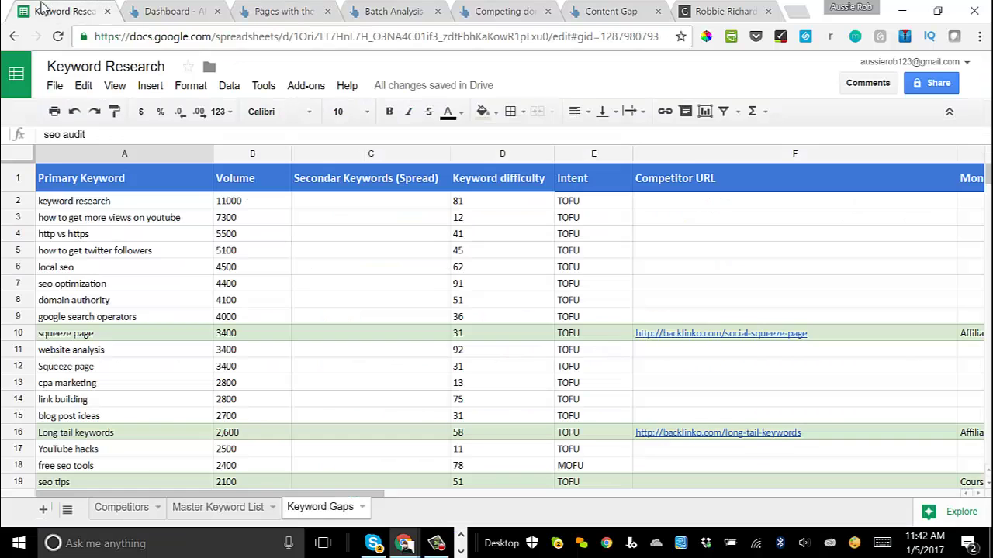
{"action": "scroll", "coordinate": [94, 340], "scroll_direction": "down", "scroll_amount": 5}
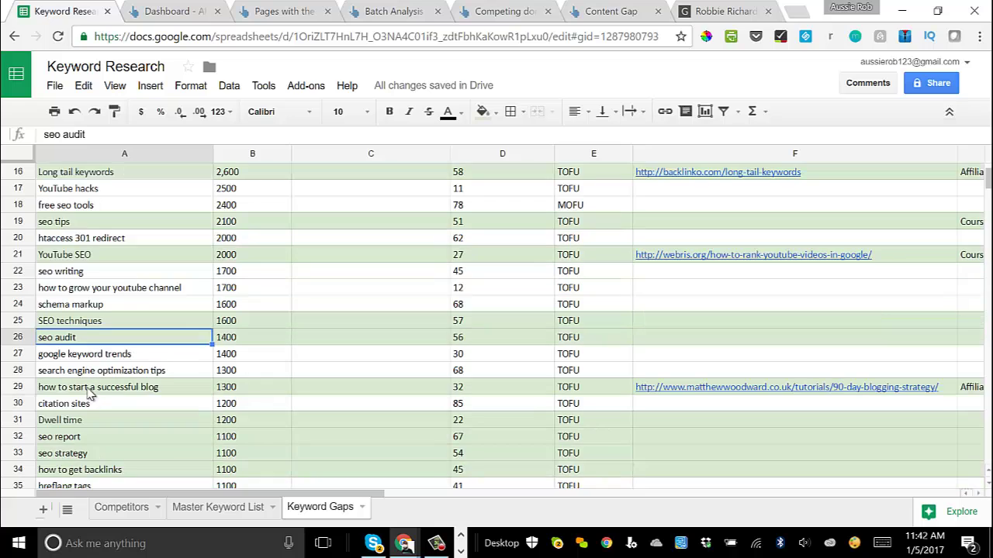
{"action": "left_click", "coordinate": [91, 392]}
{"action": "left_click", "coordinate": [253, 391]}
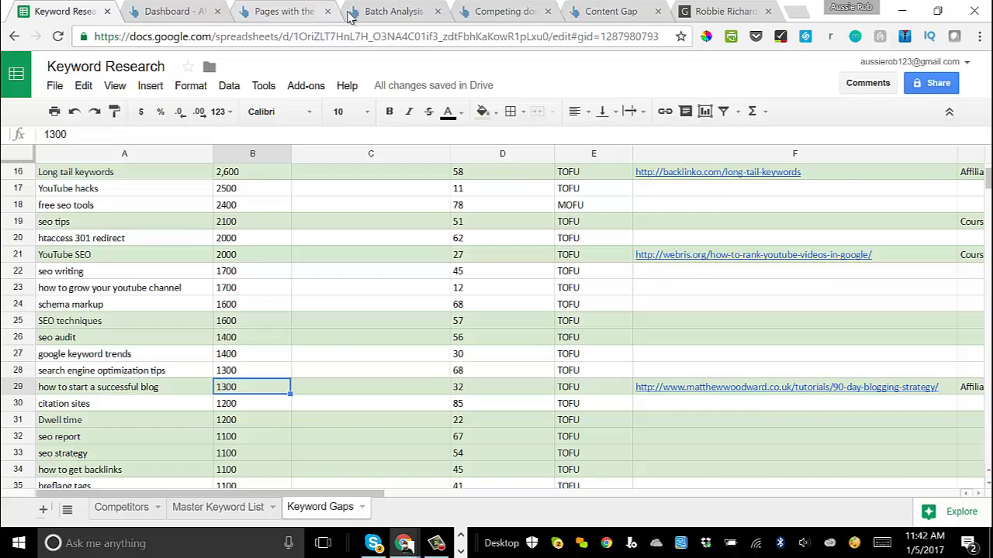
{"action": "left_click", "coordinate": [301, 11]}
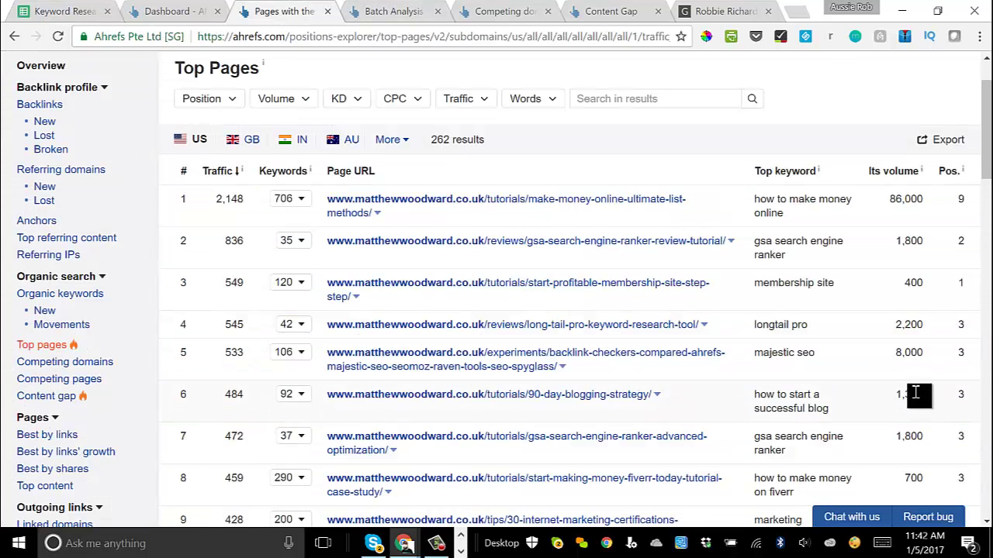
- Expand and review the 92 keywords ranking for the 90-day blogging strategy page, then return to Keyword Research
{"action": "left_click", "coordinate": [301, 396]}
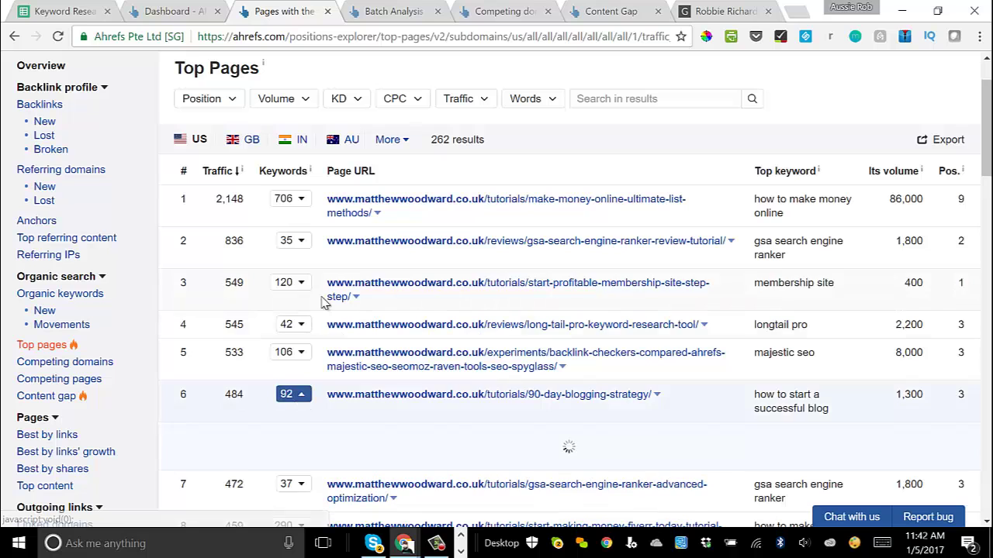
{"action": "scroll", "coordinate": [289, 297], "scroll_direction": "down", "scroll_amount": 2}
{"action": "scroll", "coordinate": [287, 297], "scroll_direction": "down", "scroll_amount": 2}
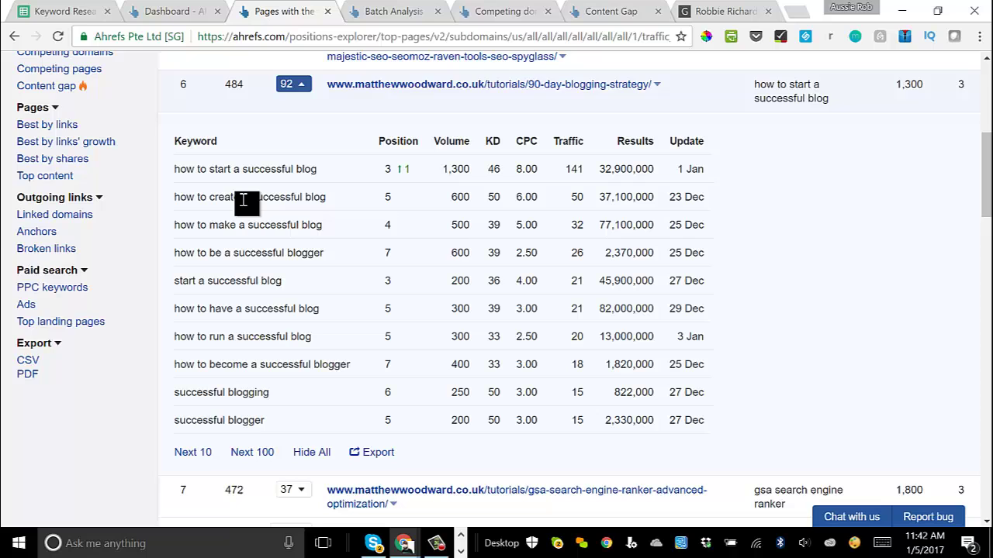
{"action": "scroll", "coordinate": [263, 193], "scroll_direction": "up", "scroll_amount": 1}
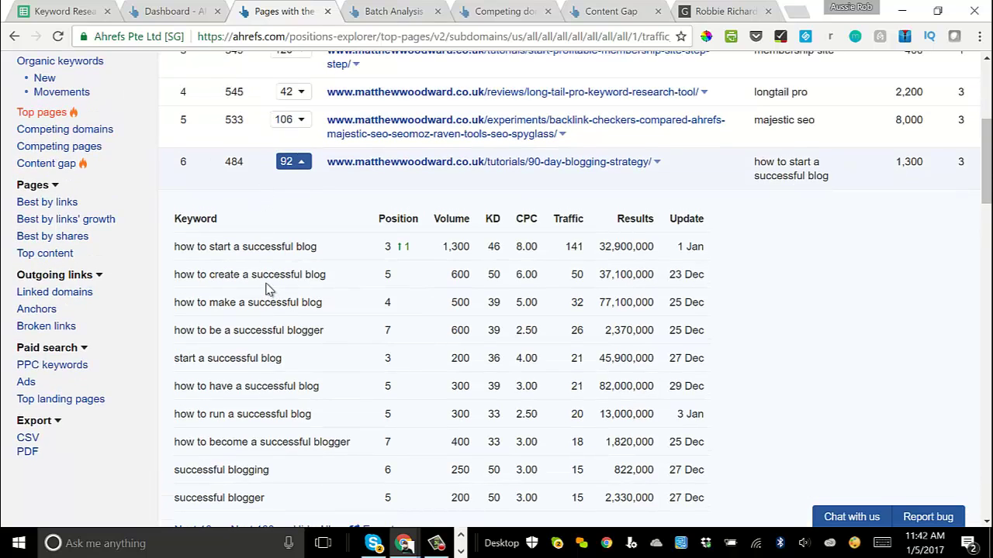
{"action": "scroll", "coordinate": [281, 304], "scroll_direction": "down", "scroll_amount": 1}
{"action": "scroll", "coordinate": [281, 304], "scroll_direction": "down", "scroll_amount": 1}
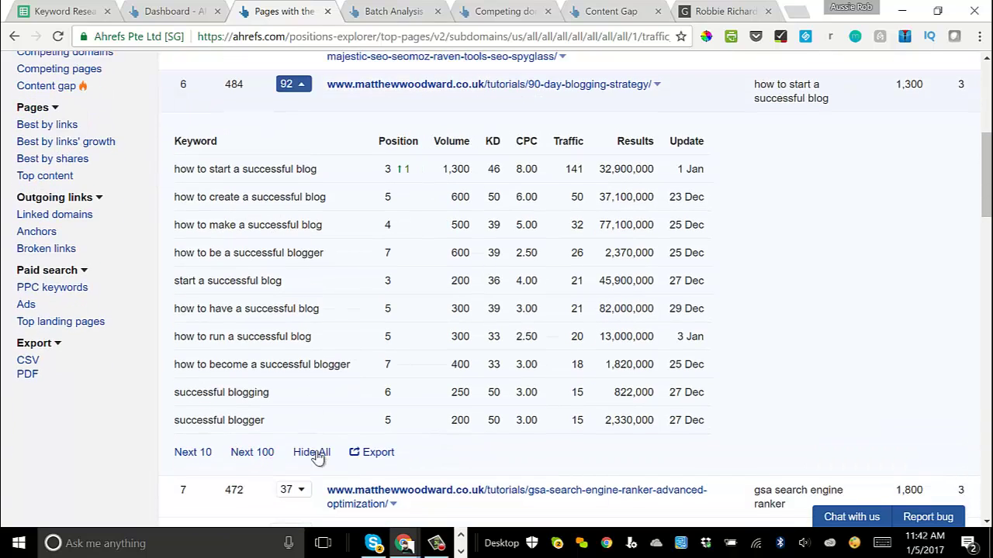
{"action": "left_click", "coordinate": [78, 11]}
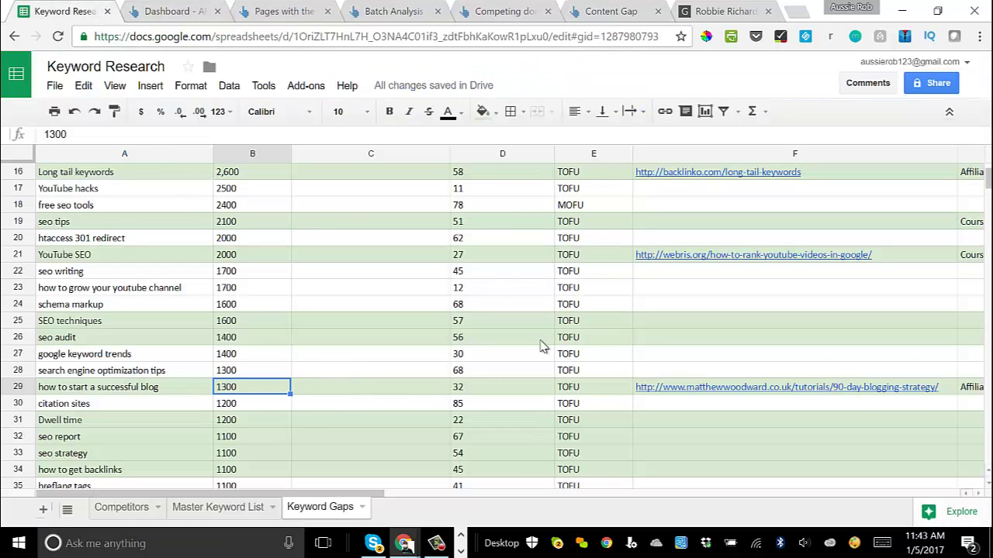
- Skim matthewwoodward.co.uk's 90-day blogging strategy article in its own tab, then return to the Keyword Gaps sheet
{"action": "left_click", "coordinate": [291, 11]}
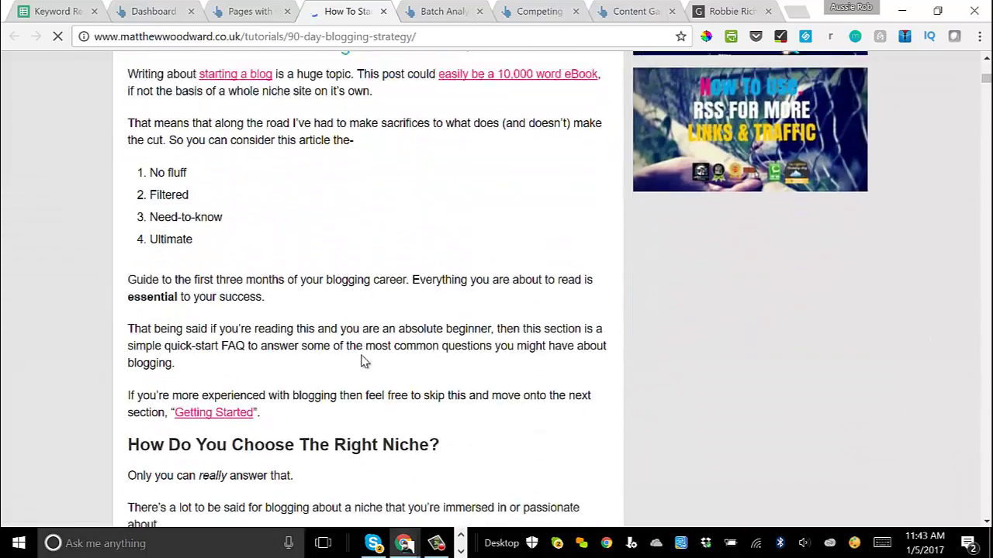
{"action": "scroll", "coordinate": [362, 358], "scroll_direction": "up", "scroll_amount": 2}
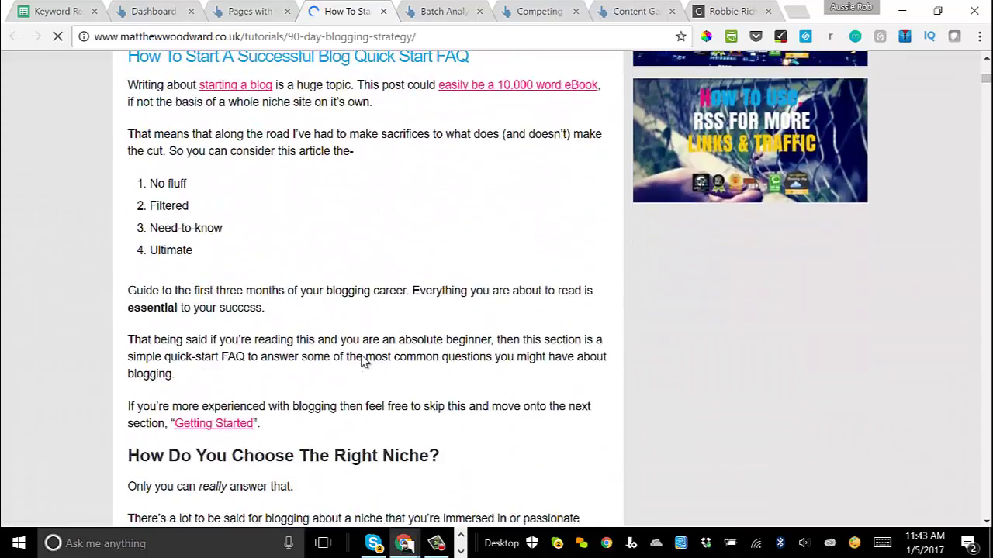
{"action": "scroll", "coordinate": [362, 358], "scroll_direction": "down", "scroll_amount": 3}
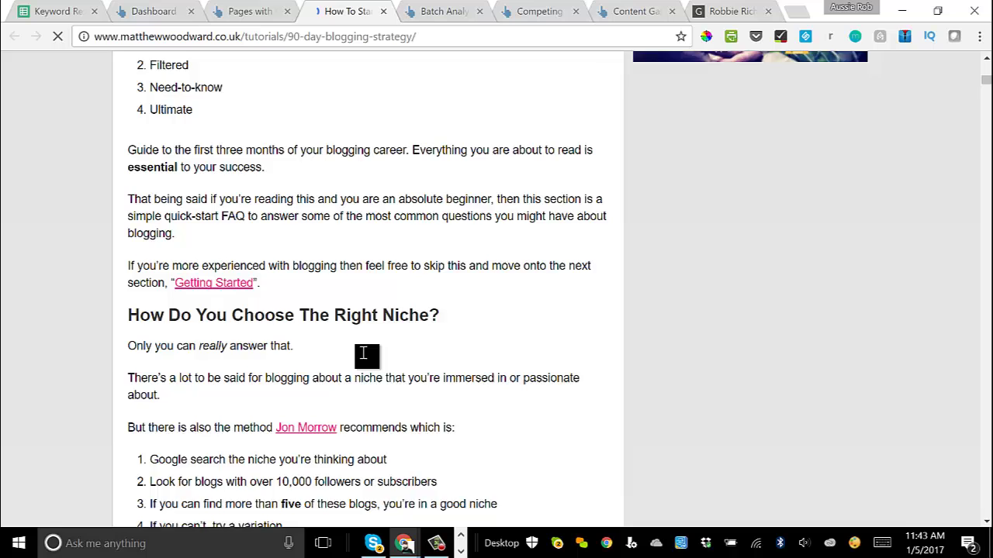
{"action": "scroll", "coordinate": [281, 200], "scroll_direction": "down", "scroll_amount": 4}
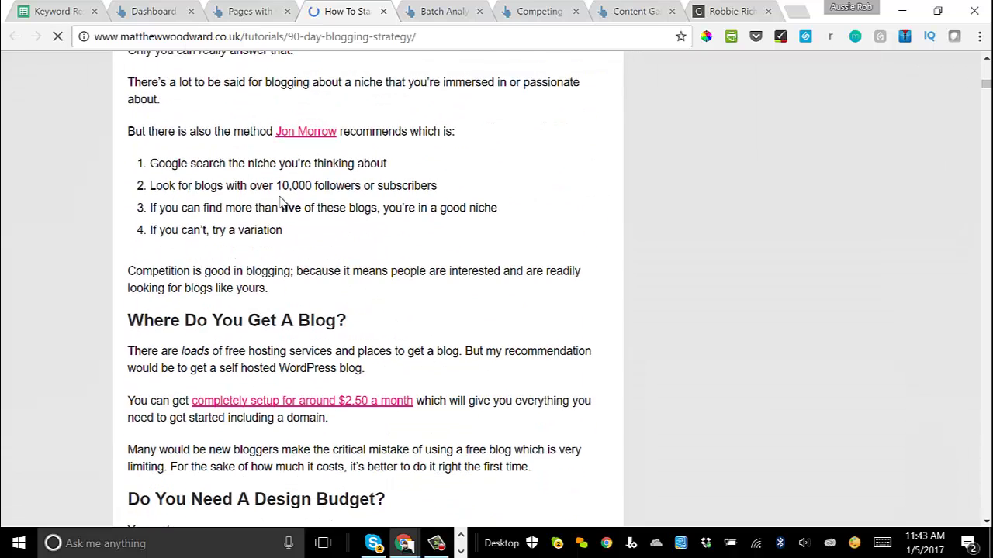
{"action": "left_click", "coordinate": [62, 12]}
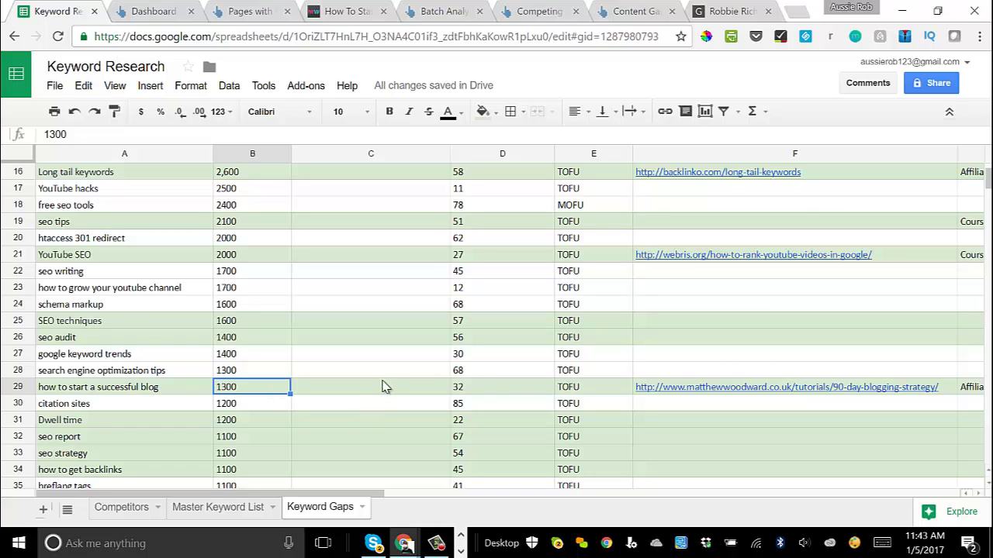
{"action": "scroll", "coordinate": [380, 386], "scroll_direction": "up", "scroll_amount": 1}
{"action": "scroll", "coordinate": [378, 384], "scroll_direction": "up", "scroll_amount": 4}
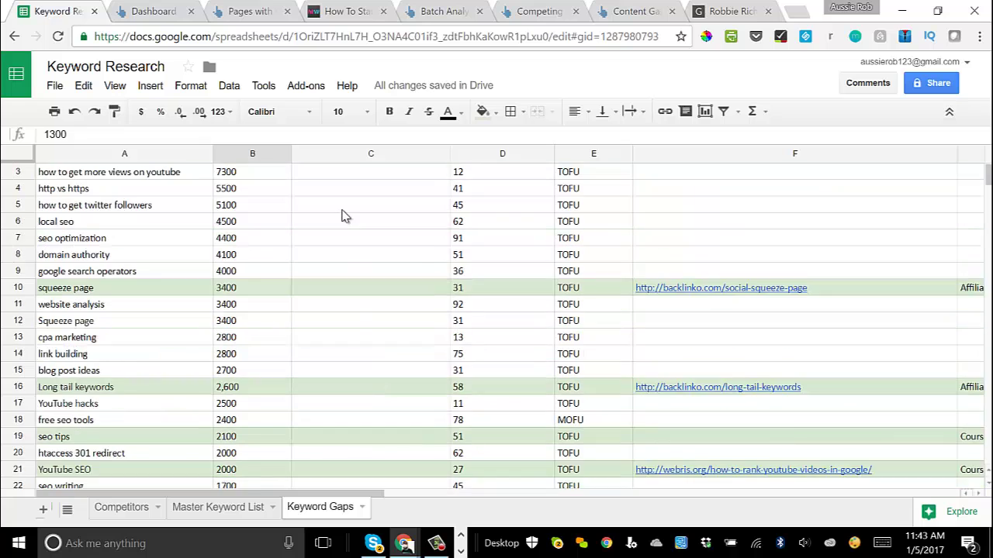
{"action": "scroll", "coordinate": [339, 253], "scroll_direction": "down", "scroll_amount": 3}
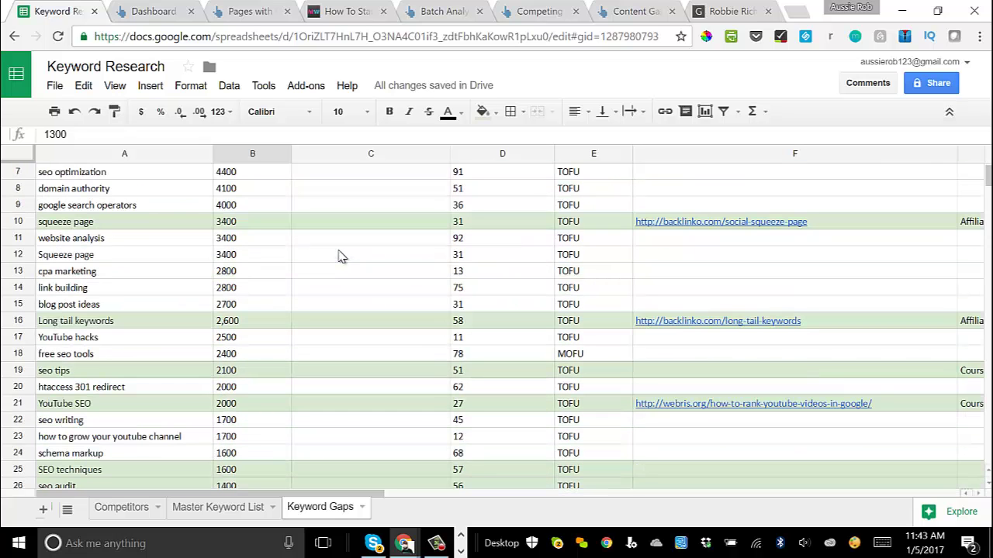